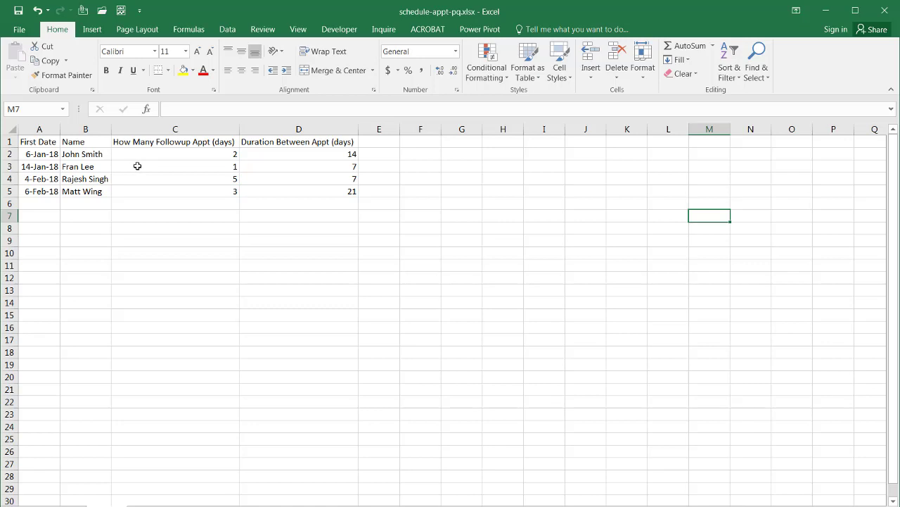
Load the appointment data in A1:D5 with From Table, retrying after cancelling a wrong range
left_click(227, 28)
left_click(108, 60)
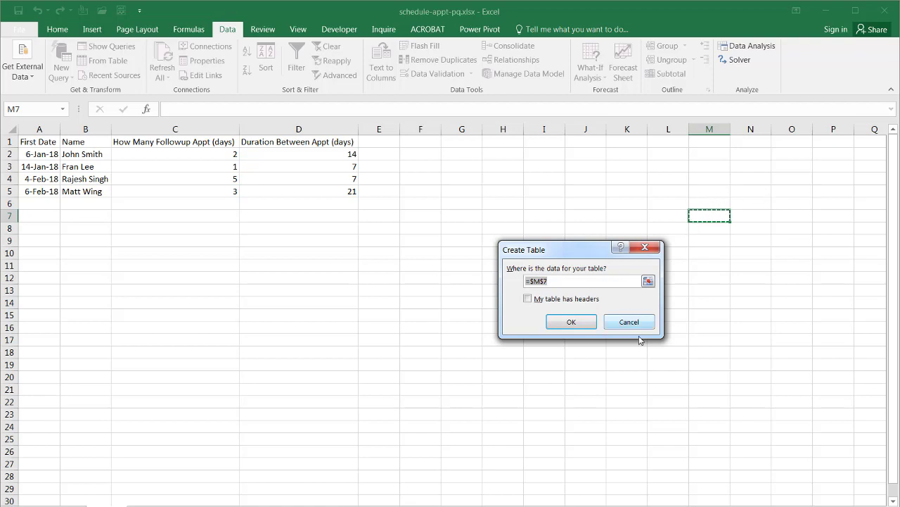
left_click(625, 321)
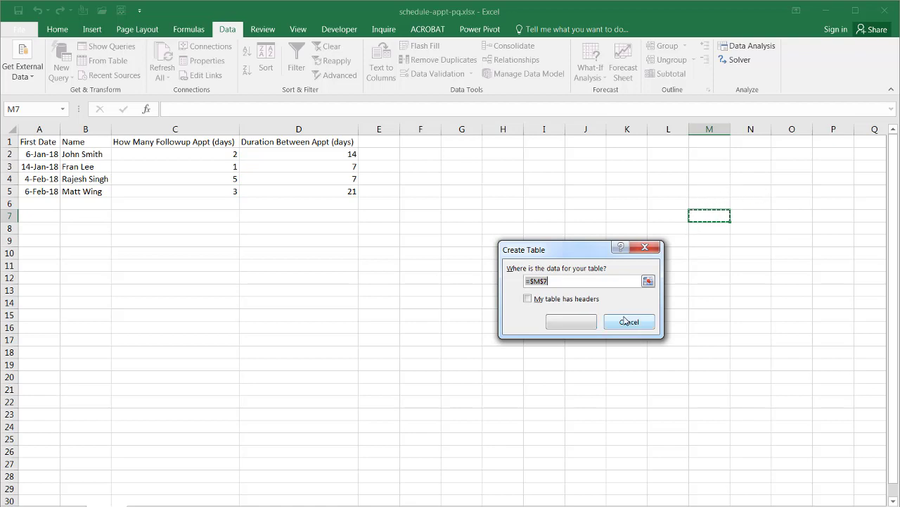
left_click(178, 179)
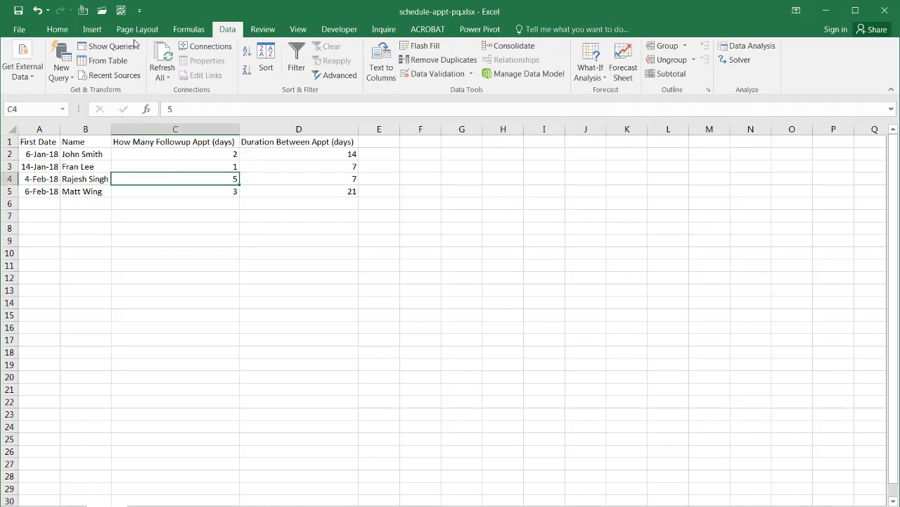
left_click(118, 61)
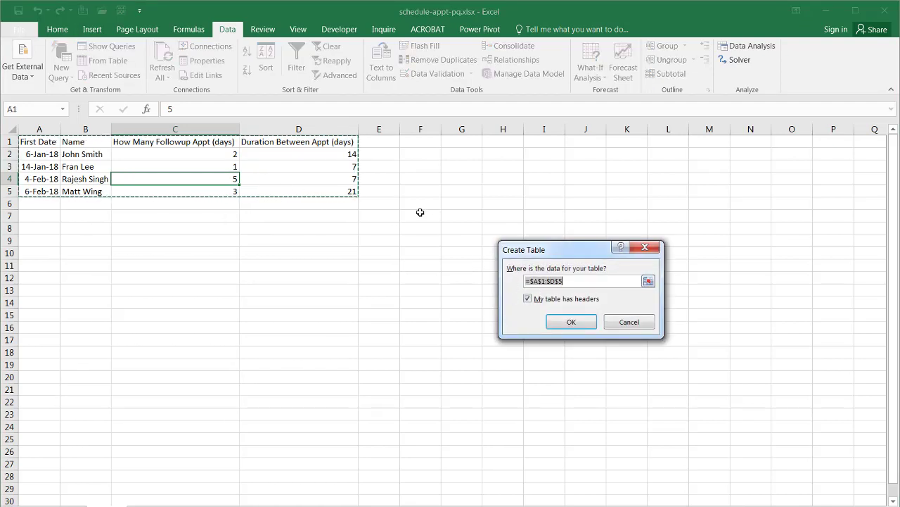
Confirm A1:D5 as a table with headers and resize the Power Query Editor window
left_click(581, 323)
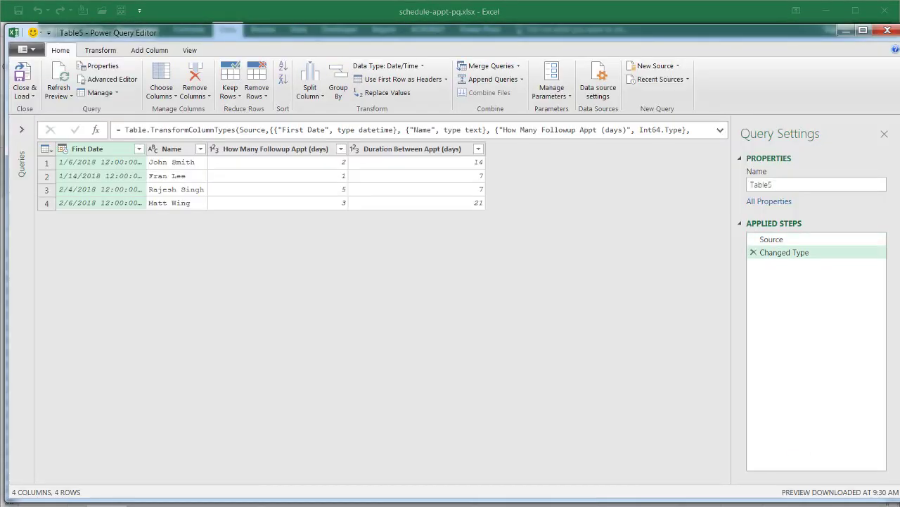
left_click(862, 29)
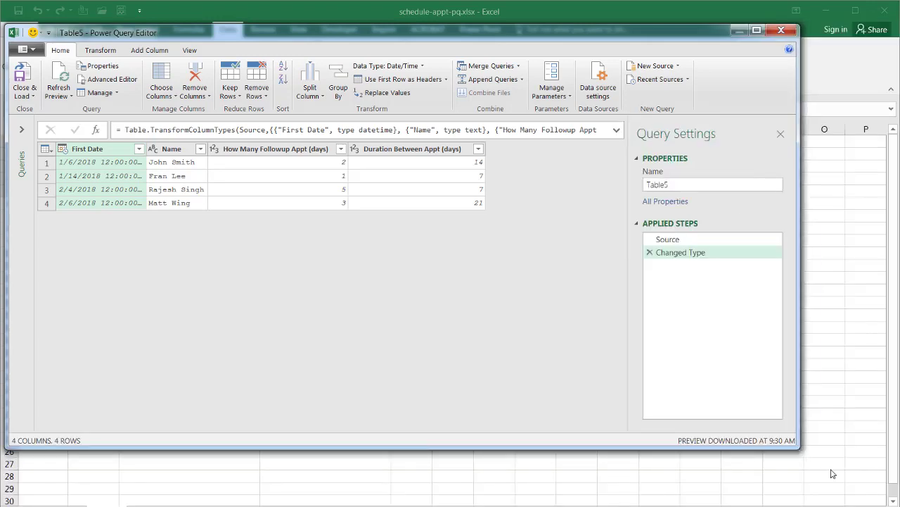
left_click_drag(835, 476, 836, 474)
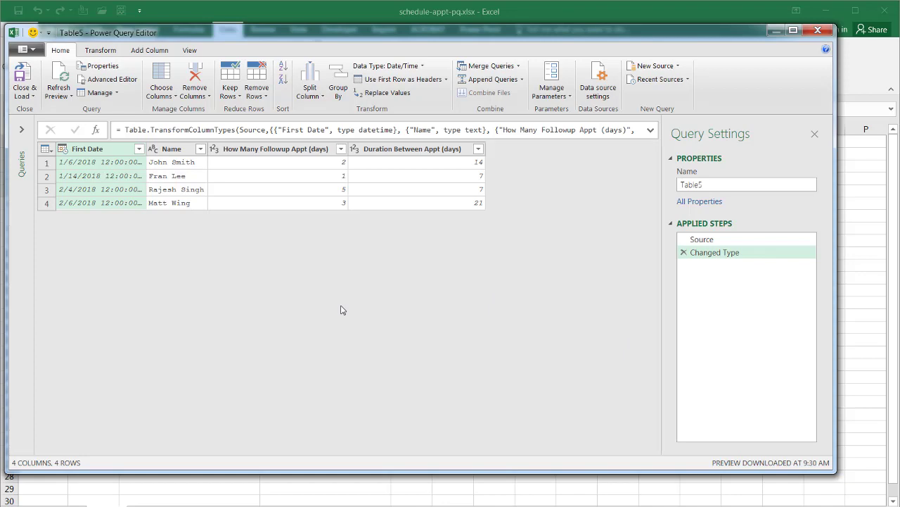
Start a new custom column whose formula begins with List.Dates(
left_click(150, 51)
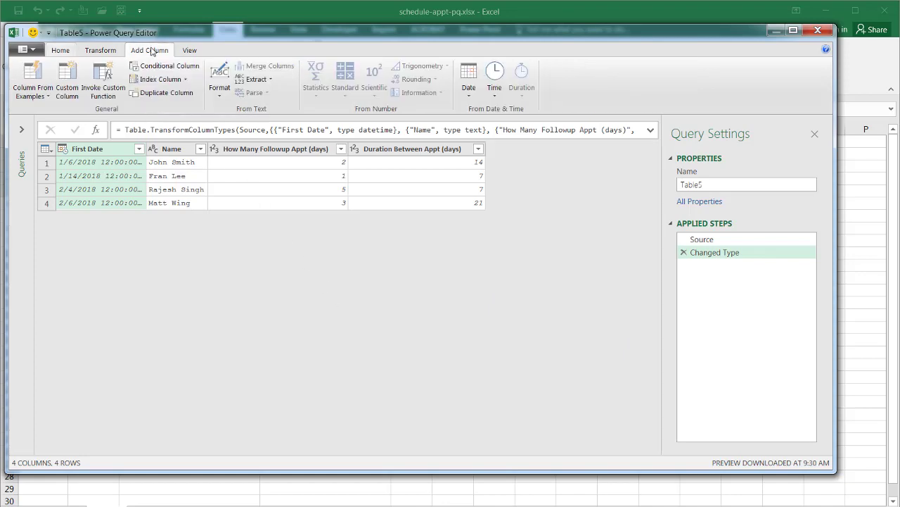
left_click(71, 75)
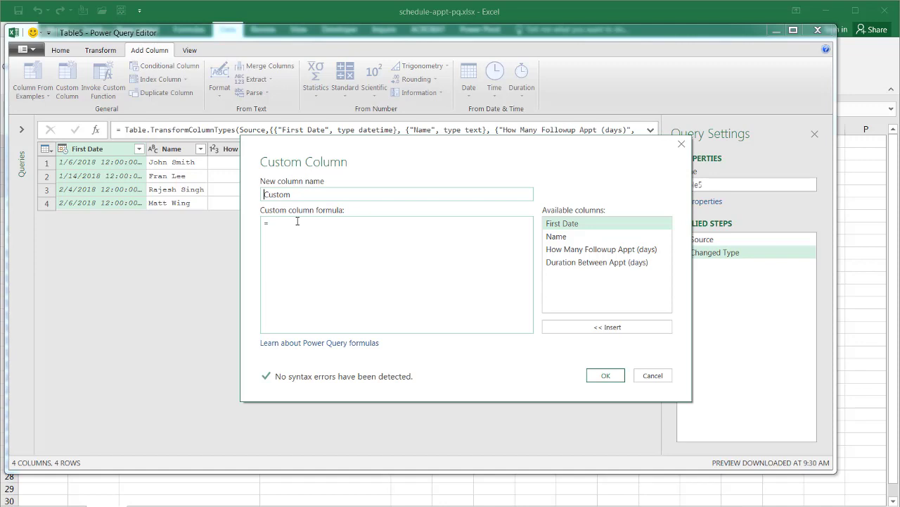
left_click(297, 221)
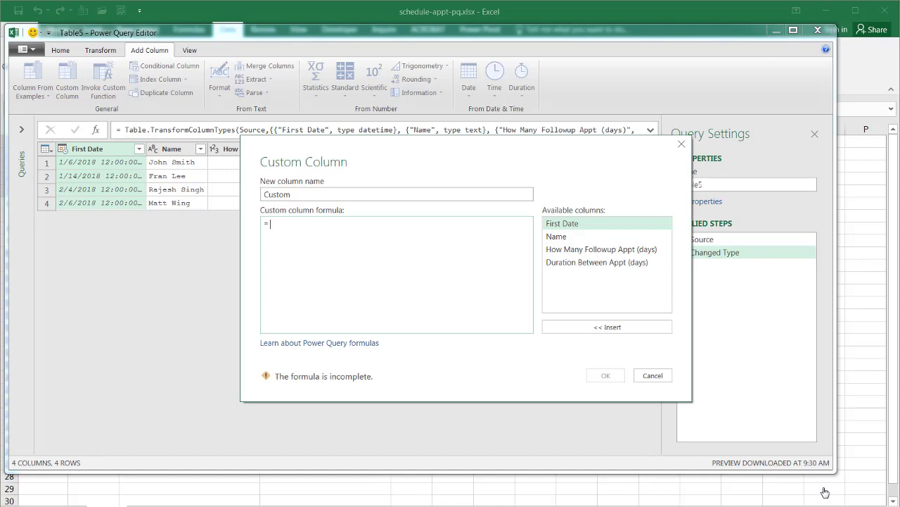
type("List")
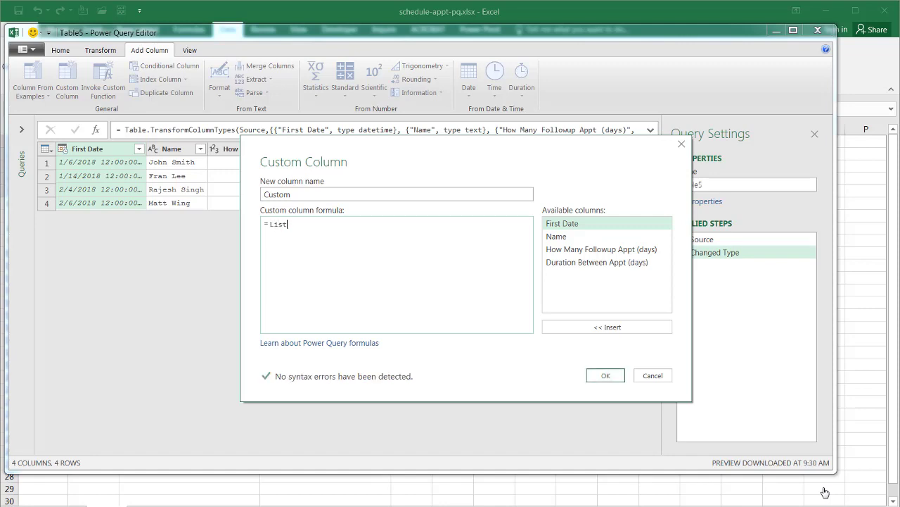
type(".Dates(")
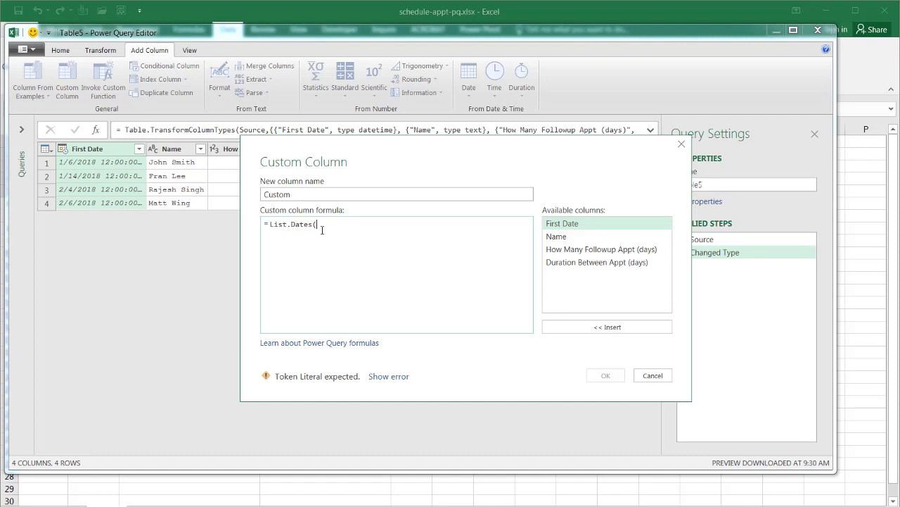
Switch to Chrome to read the List.Dates reference on its start, count and step arguments
key("alt+Tab")
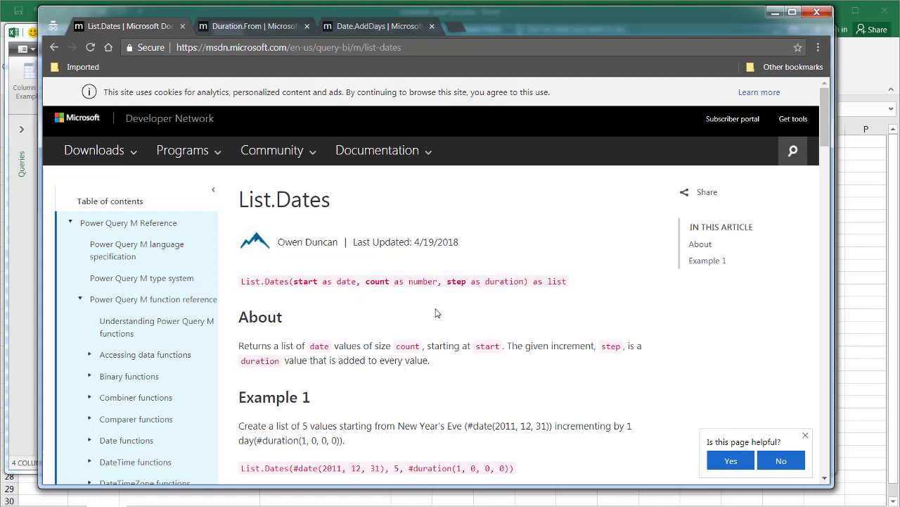
Finish the formula as List.Dates([First Date], [How Many Followup Appt (days)], [Duration Between Appt (days)]) and apply it
left_click(848, 357)
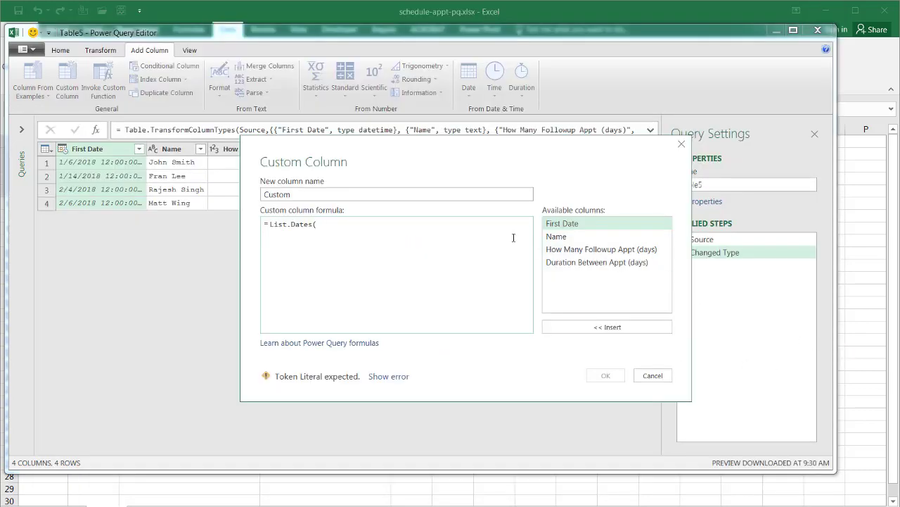
double_click(555, 229)
type(",")
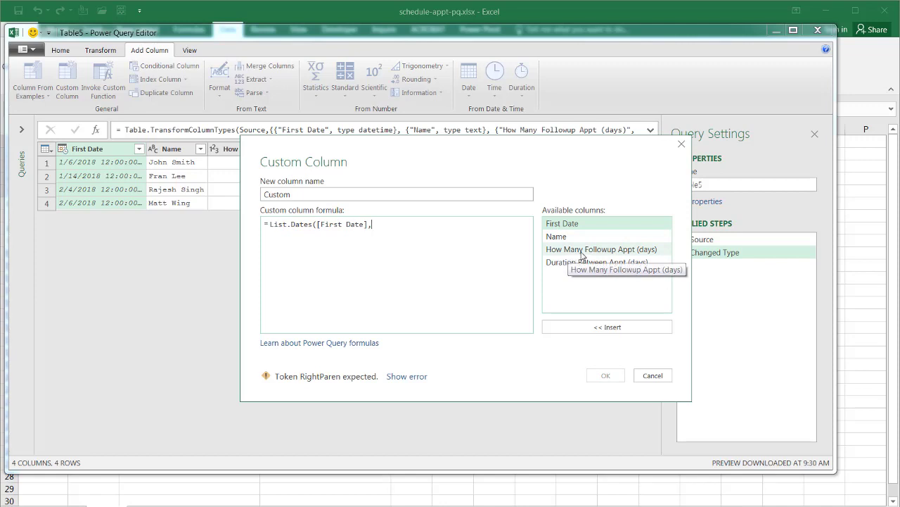
double_click(582, 249)
type(",")
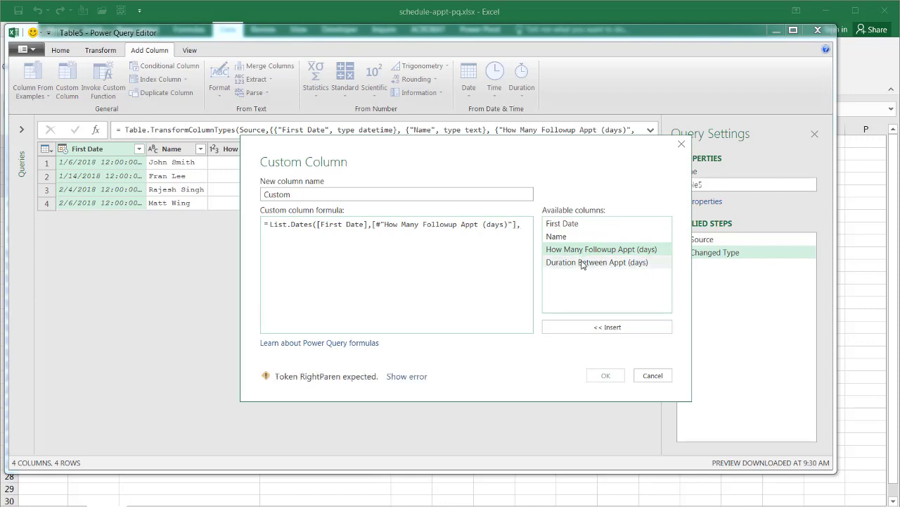
double_click(582, 262)
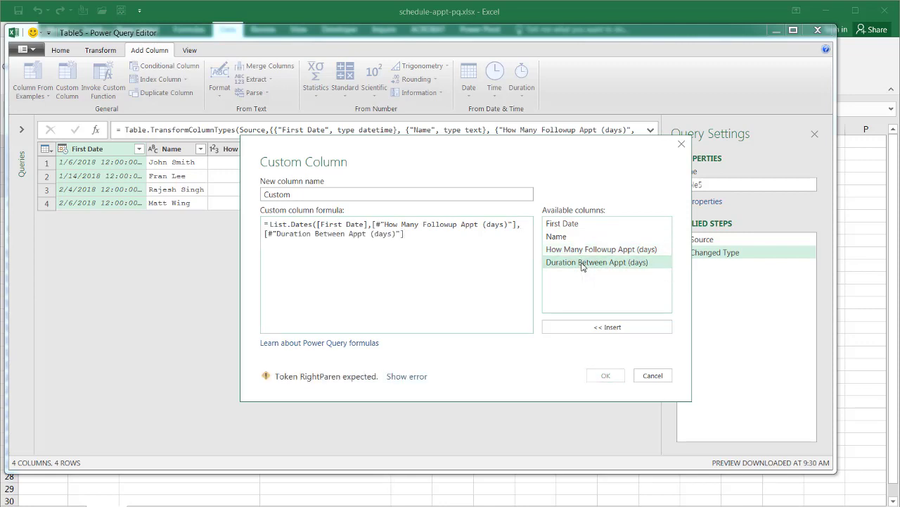
type(")")
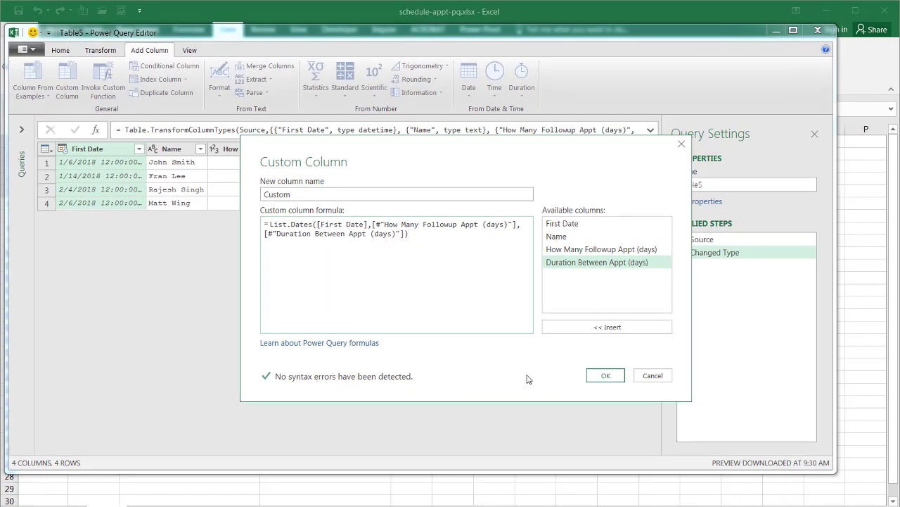
left_click(606, 377)
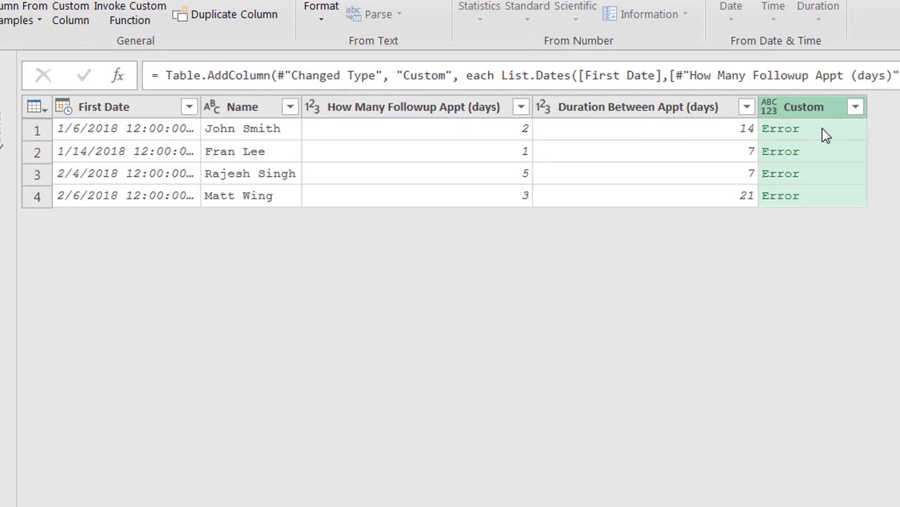
In the Changed Type step, set First Date to Date, replacing its original date/time conversion
left_click(526, 162)
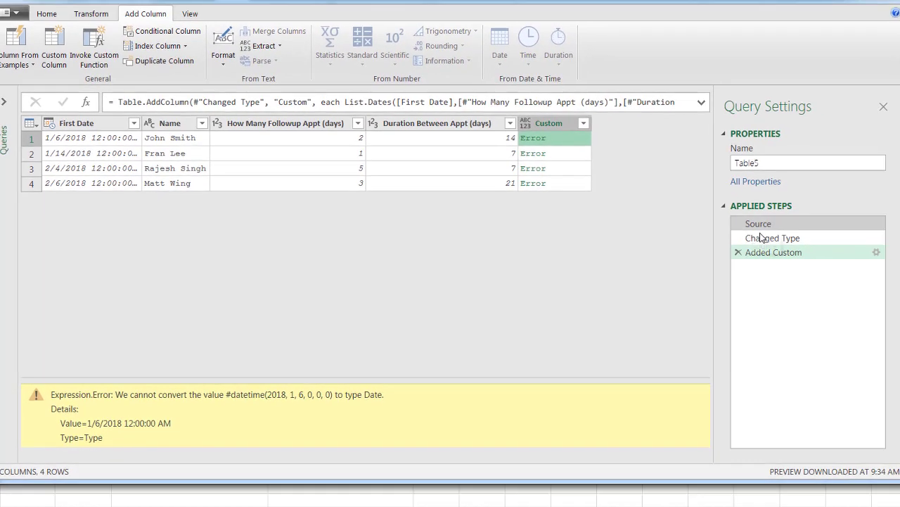
left_click(899, 235)
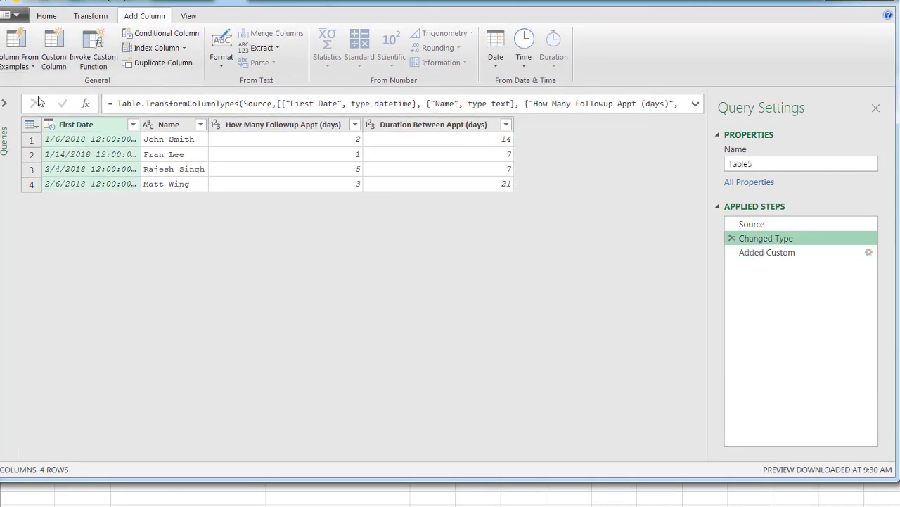
left_click(50, 124)
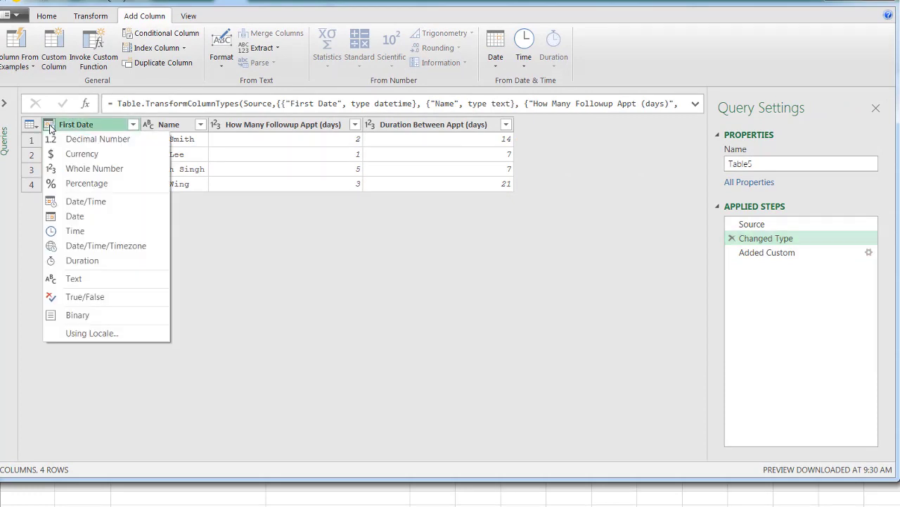
left_click(77, 217)
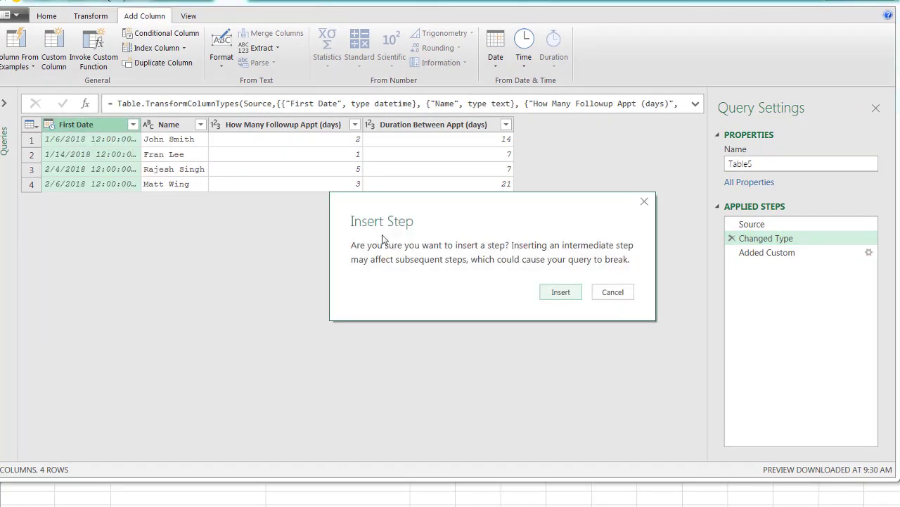
left_click(563, 294)
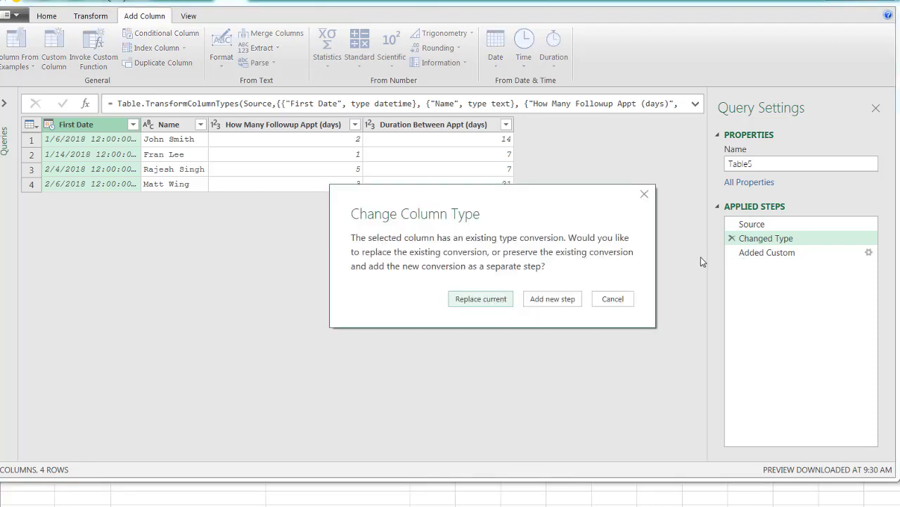
left_click(480, 301)
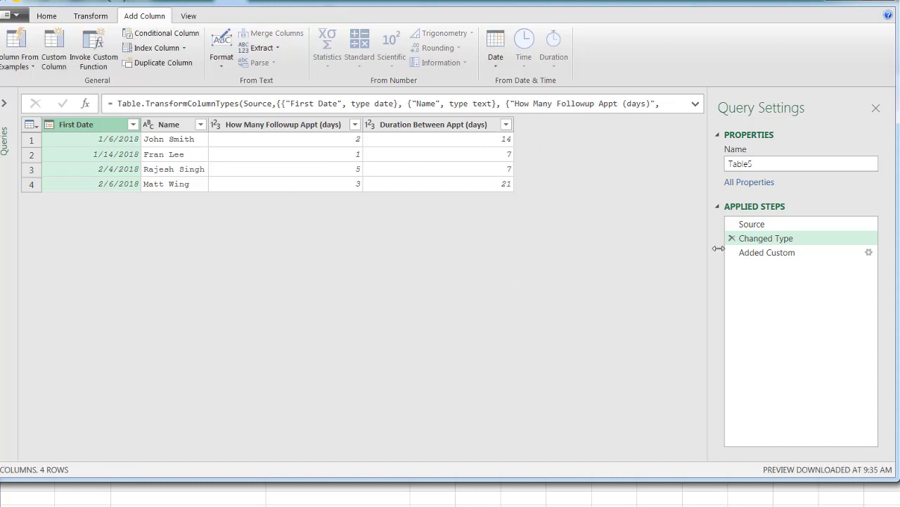
left_click(766, 258)
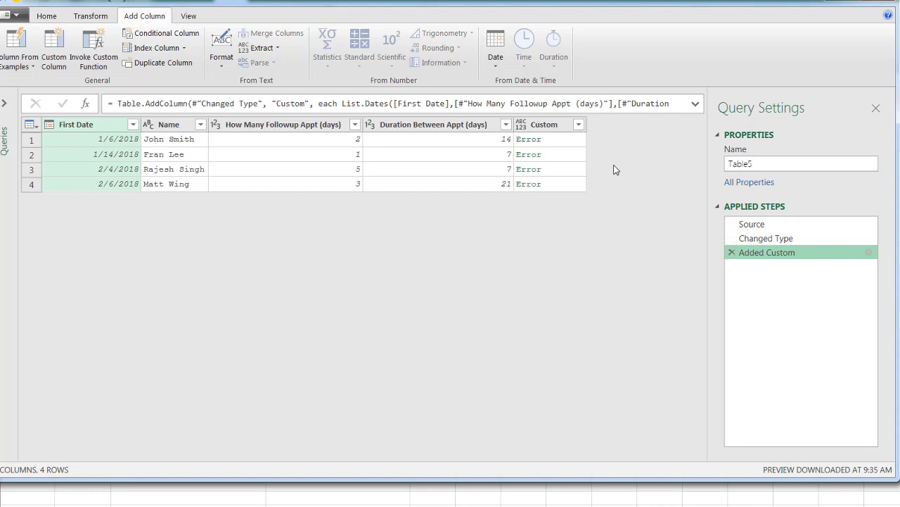
Wrap the Duration Between Appt (days) argument in Duration.From( ) after checking its documentation
left_click(561, 141)
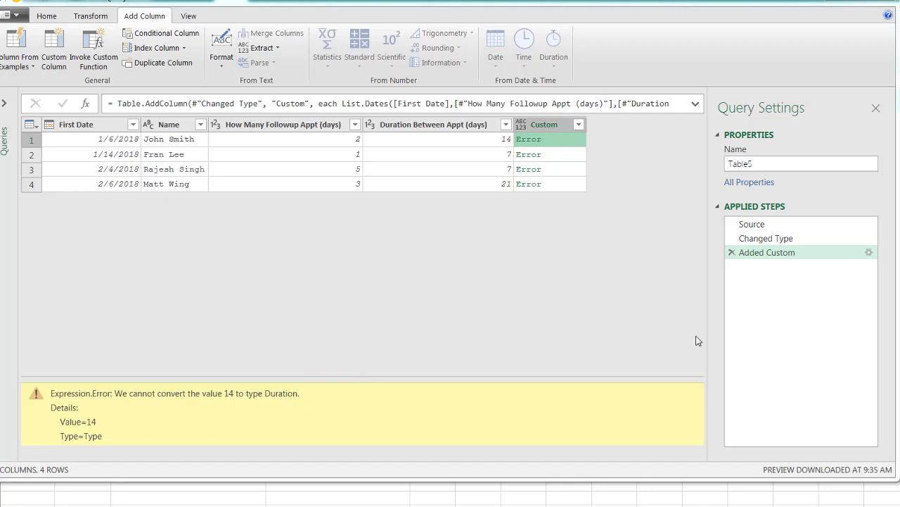
left_click(870, 254)
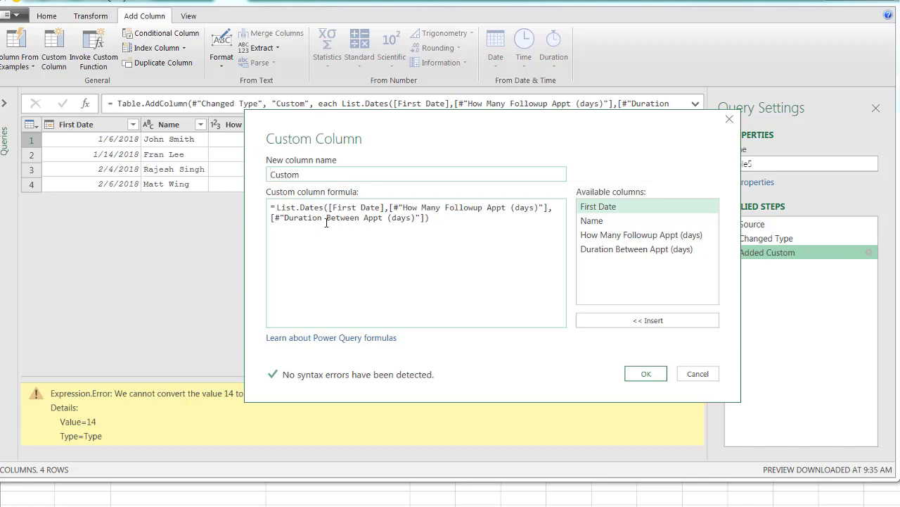
key("alt+Tab")
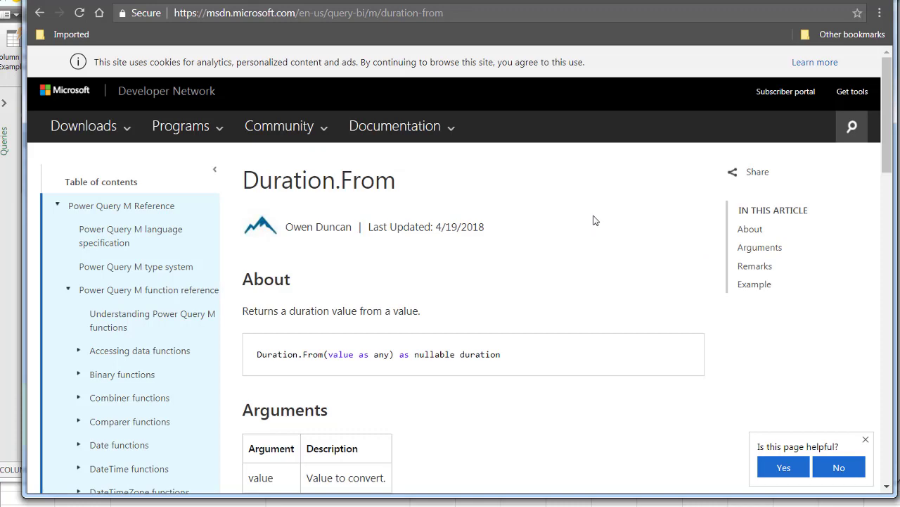
key("alt+Tab")
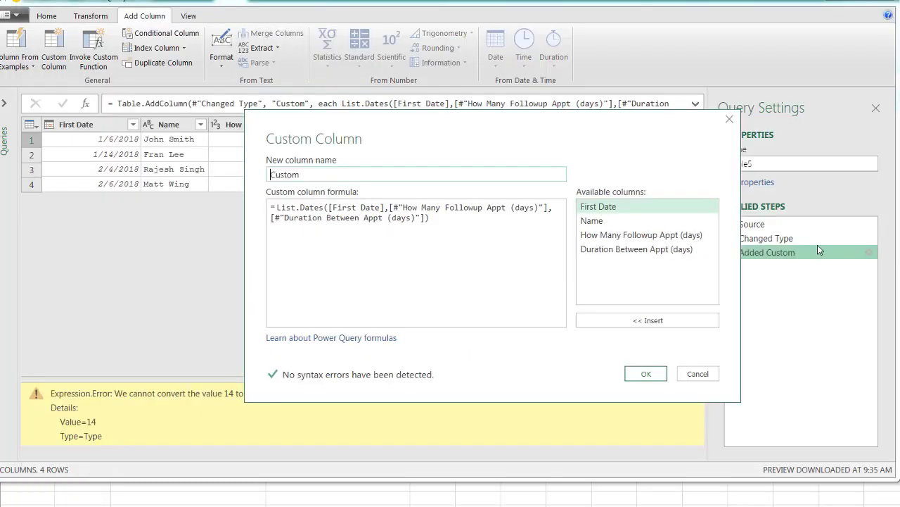
left_click(271, 219)
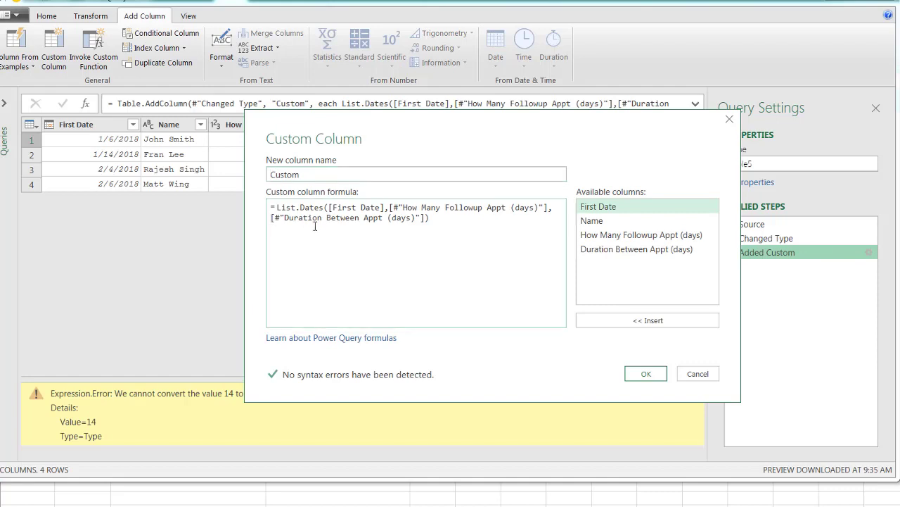
type("Duration.From")
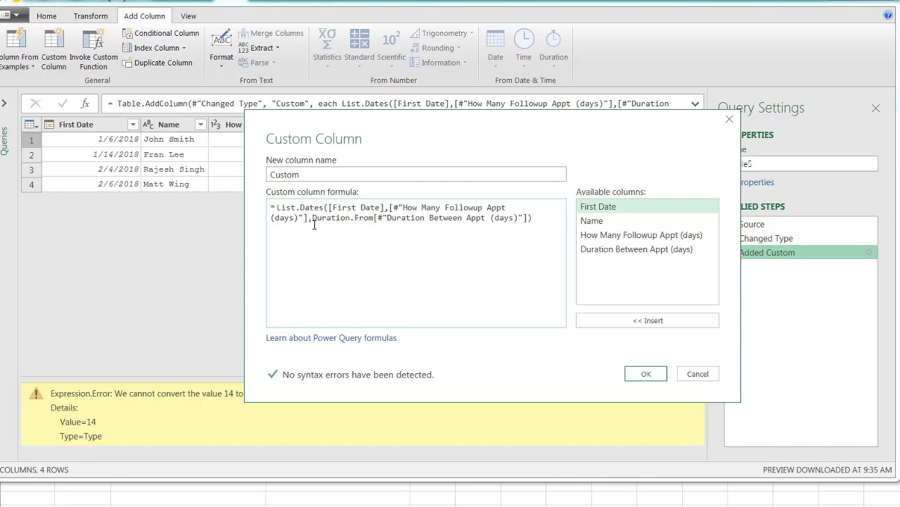
type("(")
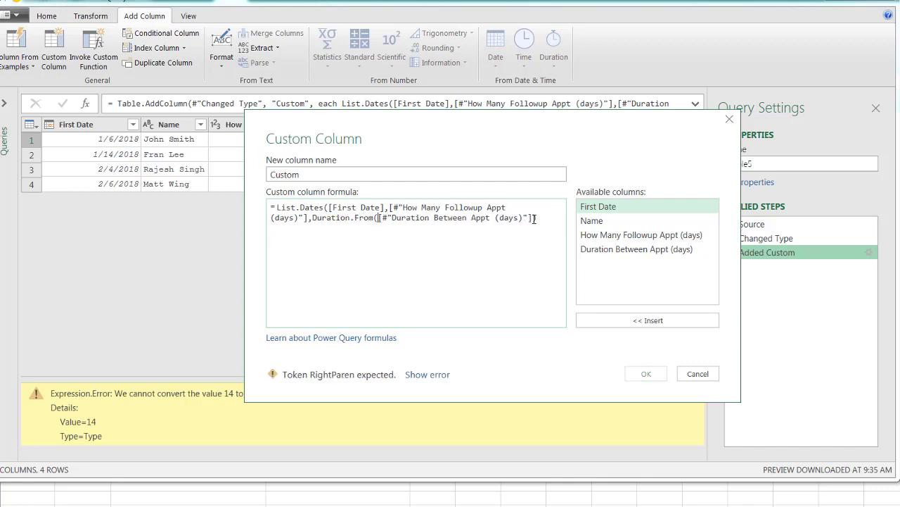
type(")")
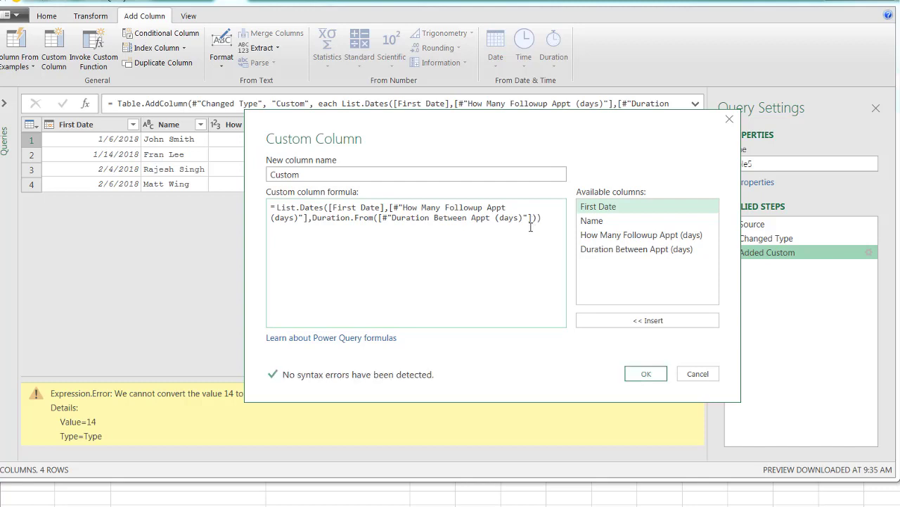
Apply the formula and preview each row's date list, row 1 holding 1/6/2018 and 1/20/2018
left_click(645, 375)
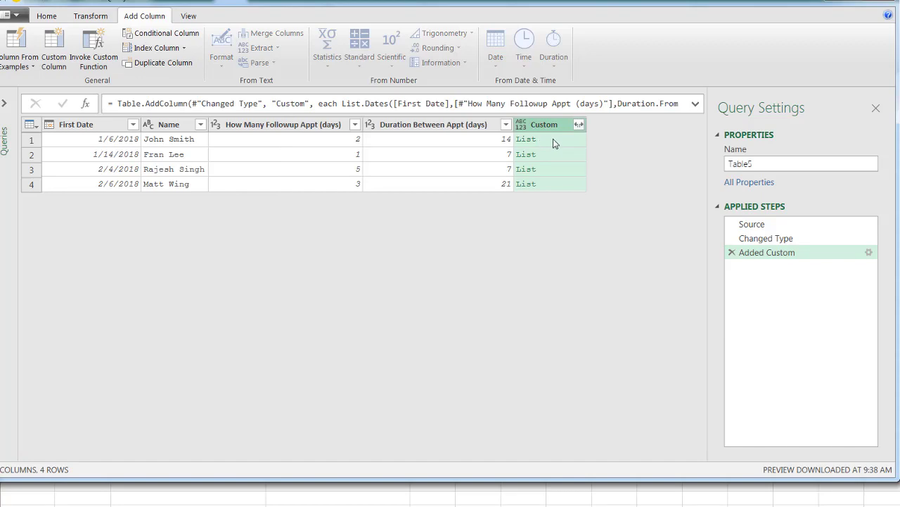
left_click(568, 140)
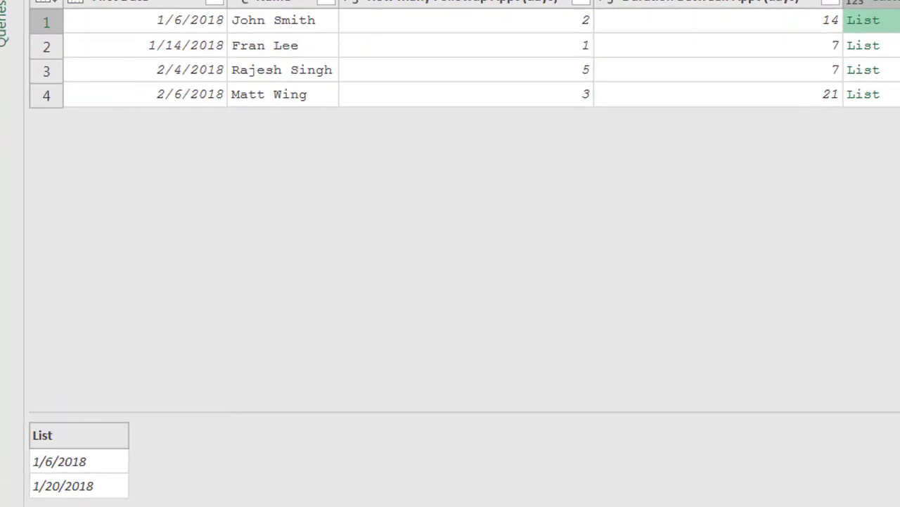
left_click(862, 45)
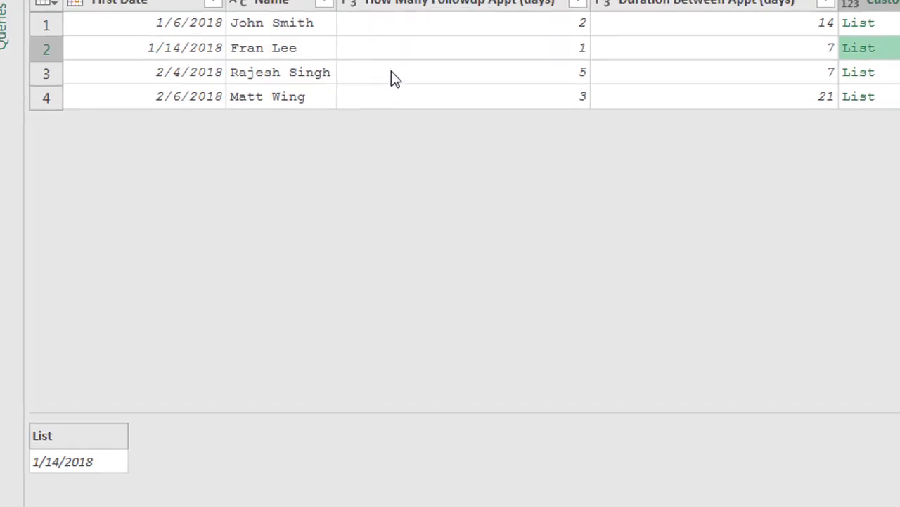
left_click(872, 72)
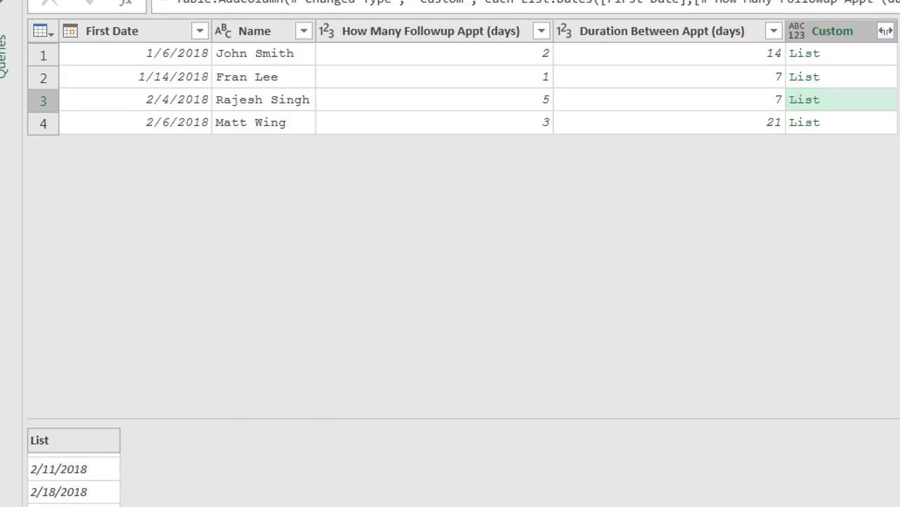
left_click(862, 54)
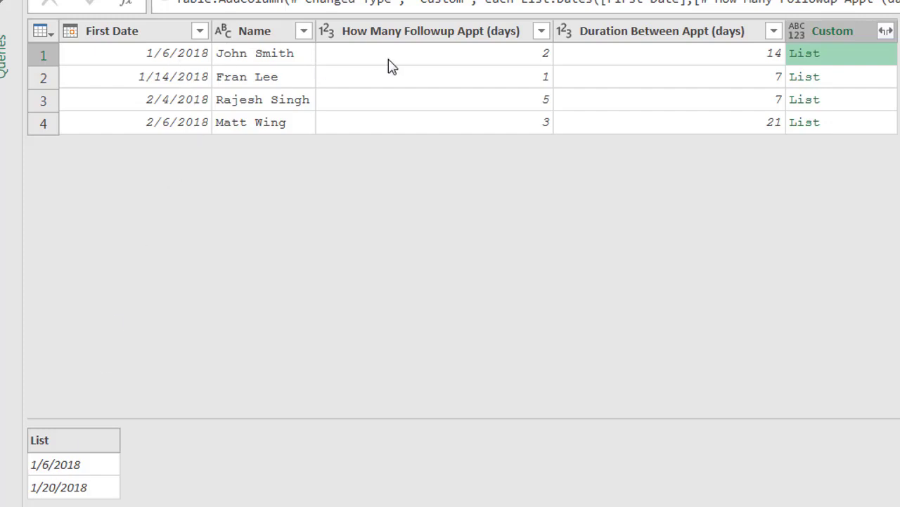
left_click(872, 82)
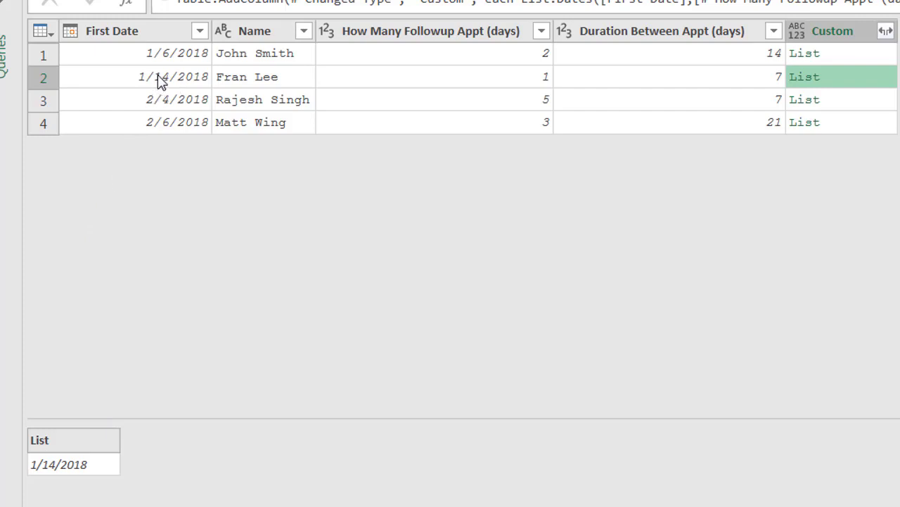
left_click(866, 62)
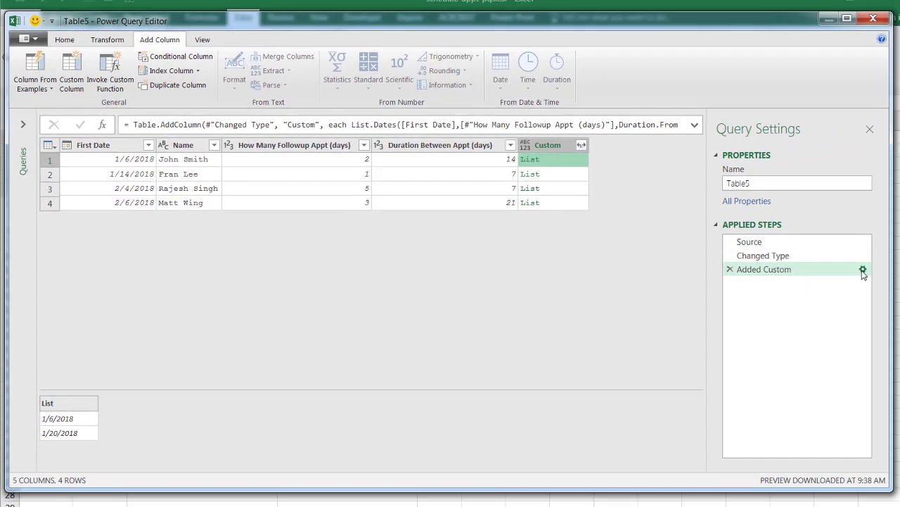
Reopen the custom column formula and put its arguments on separate lines
left_click(863, 270)
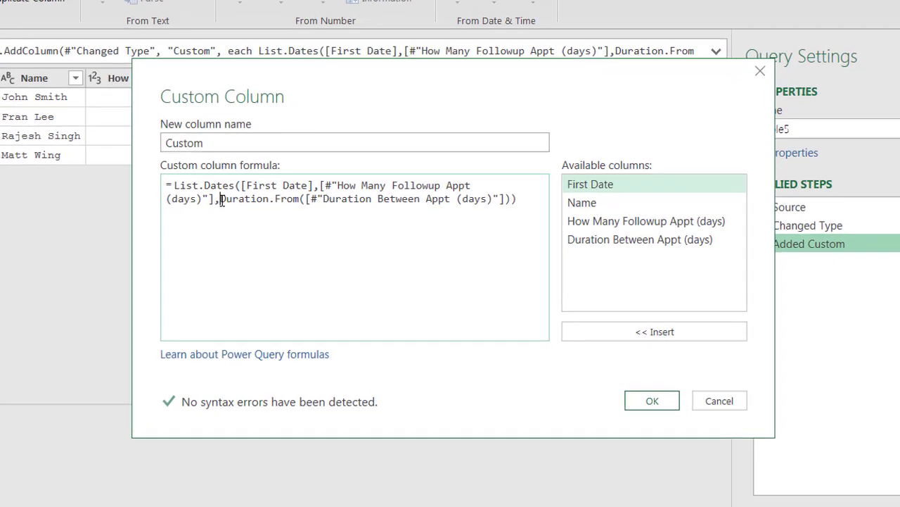
key("Return")
key("Return")
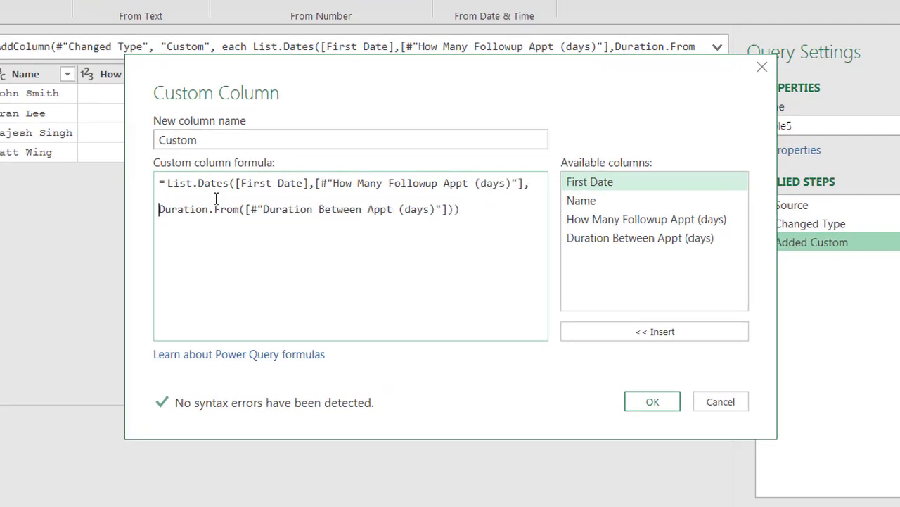
left_click(315, 183)
key("Return")
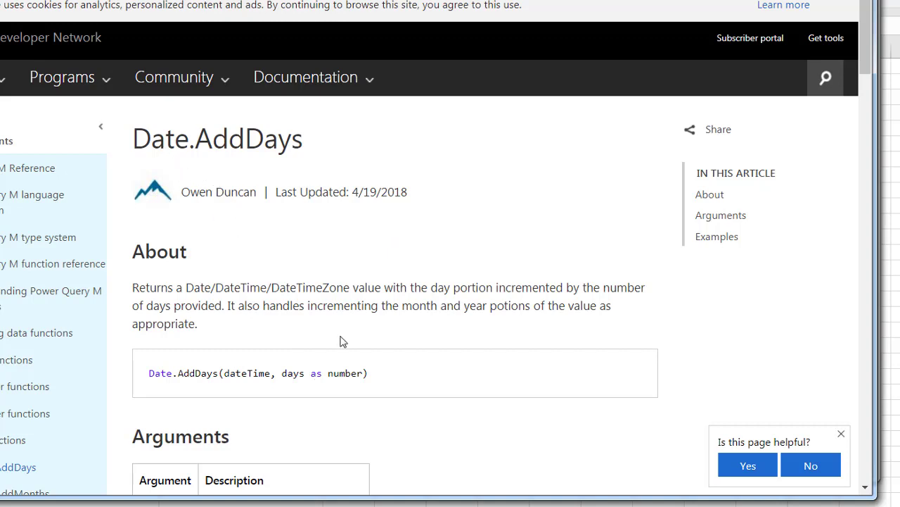
Change the start argument to Date.AddDays([First Date], [Duration Between Appt (days)])
left_click(892, 364)
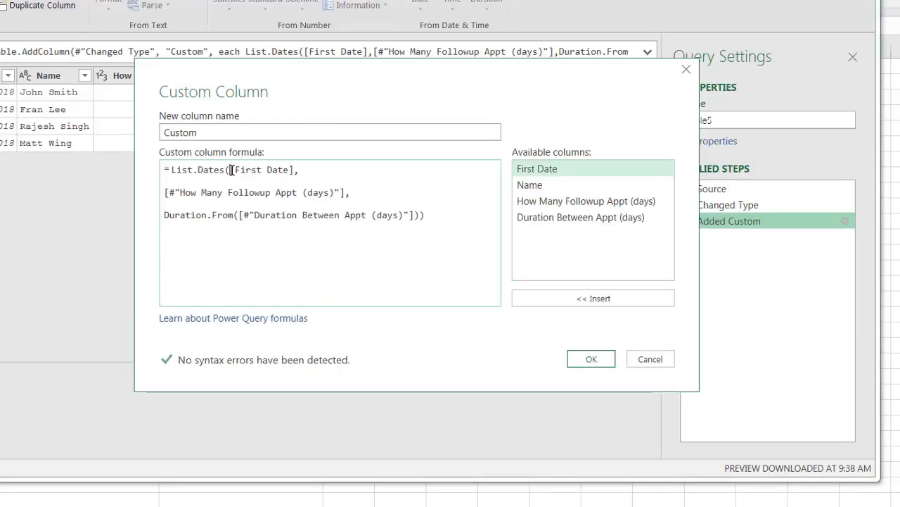
left_click(231, 170)
type("Date.")
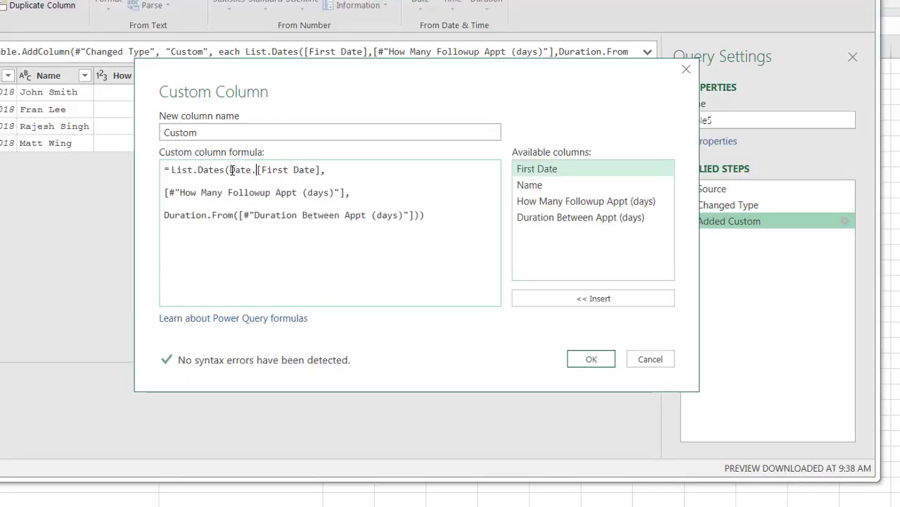
type("AddDays")
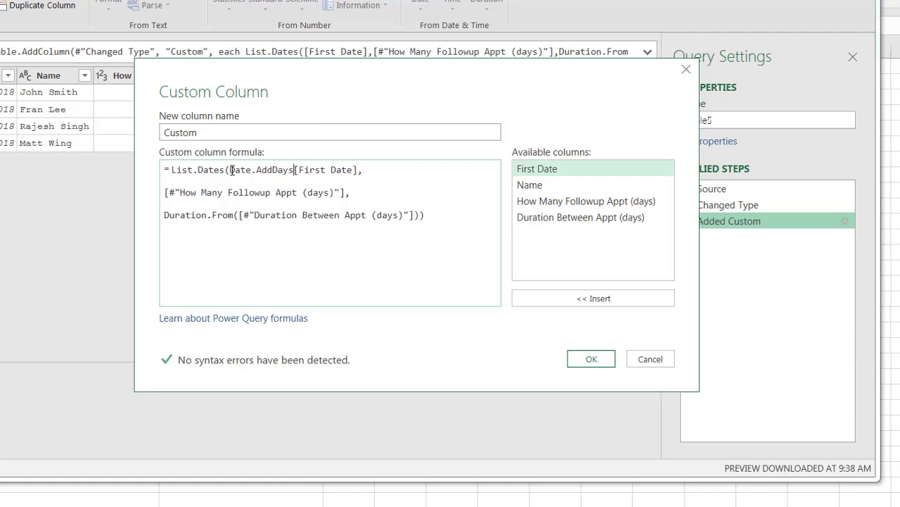
type("(")
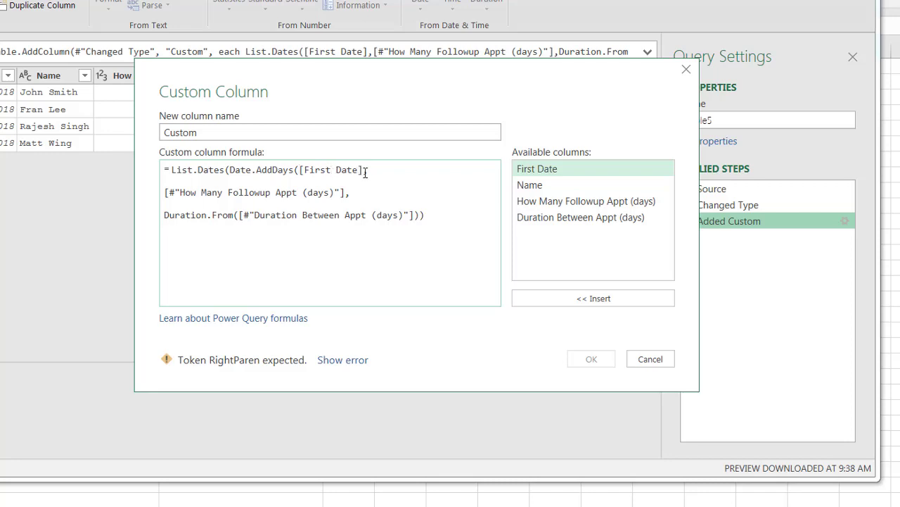
type(",")
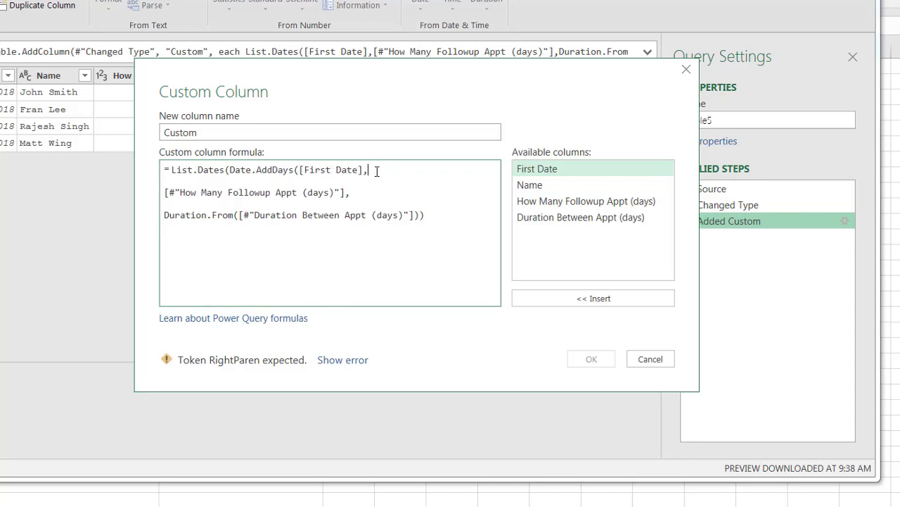
left_click(550, 219)
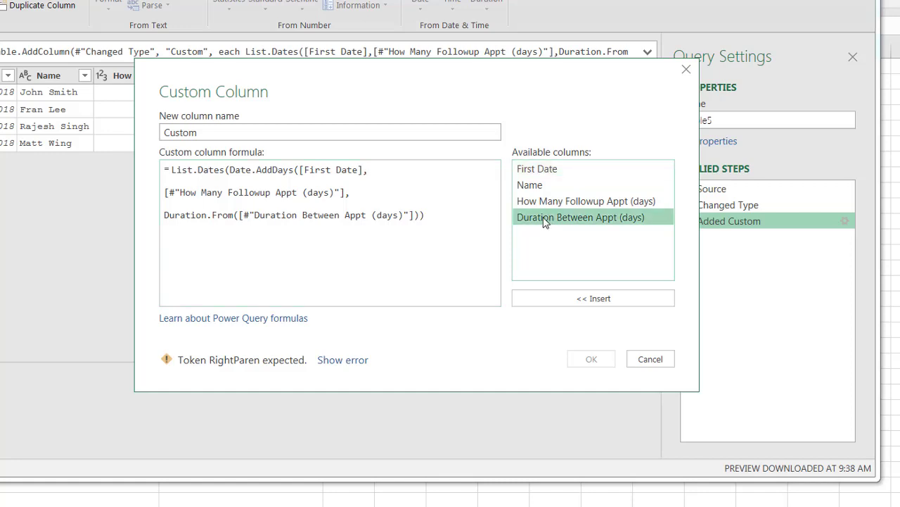
left_click(398, 170)
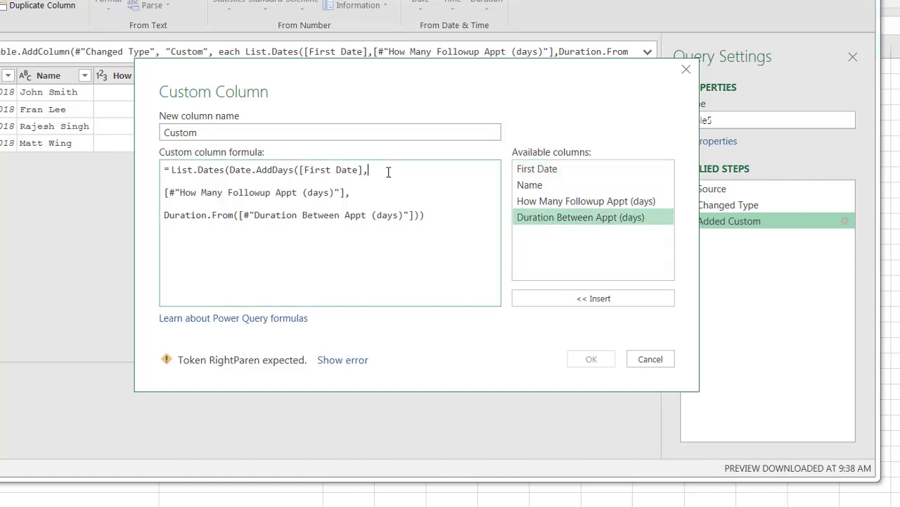
double_click(533, 218)
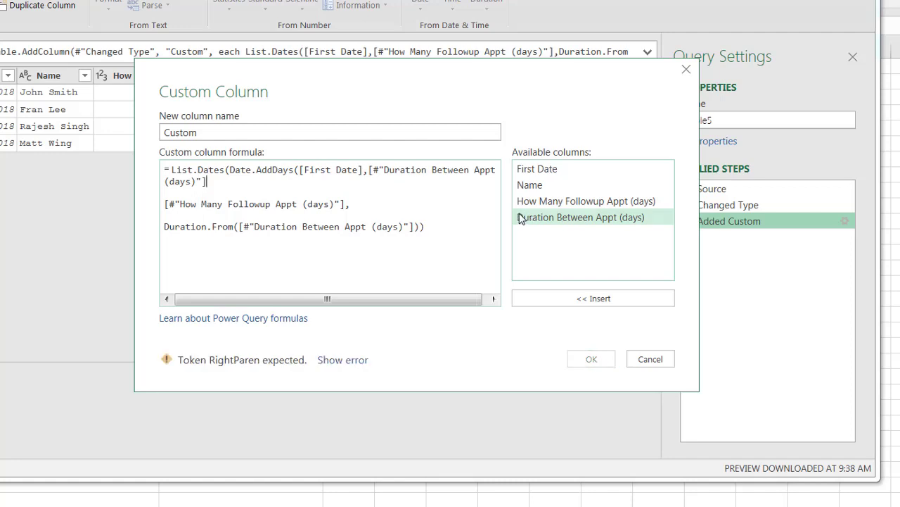
type("),")
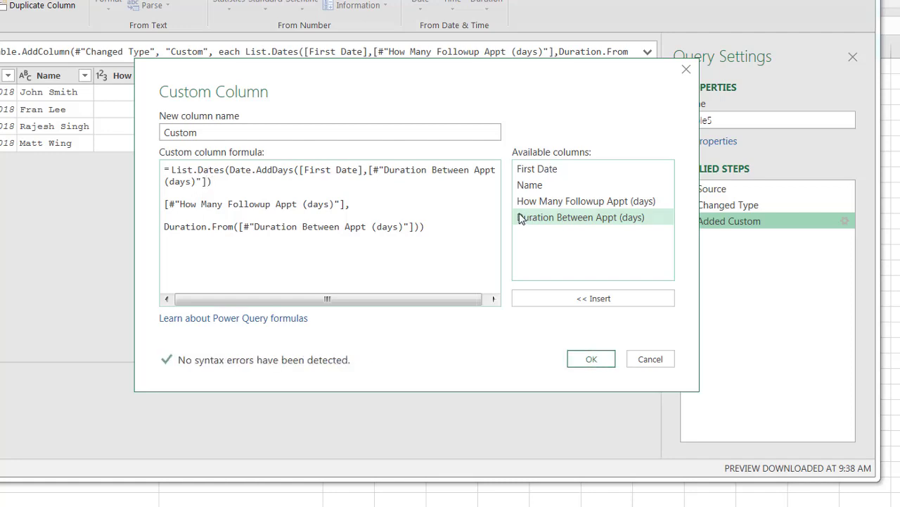
left_click(231, 170)
key("Return")
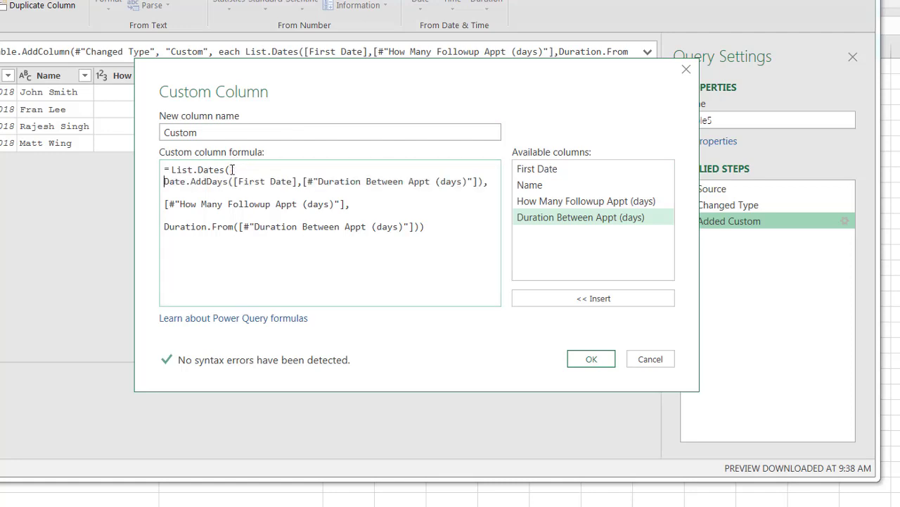
key("Return")
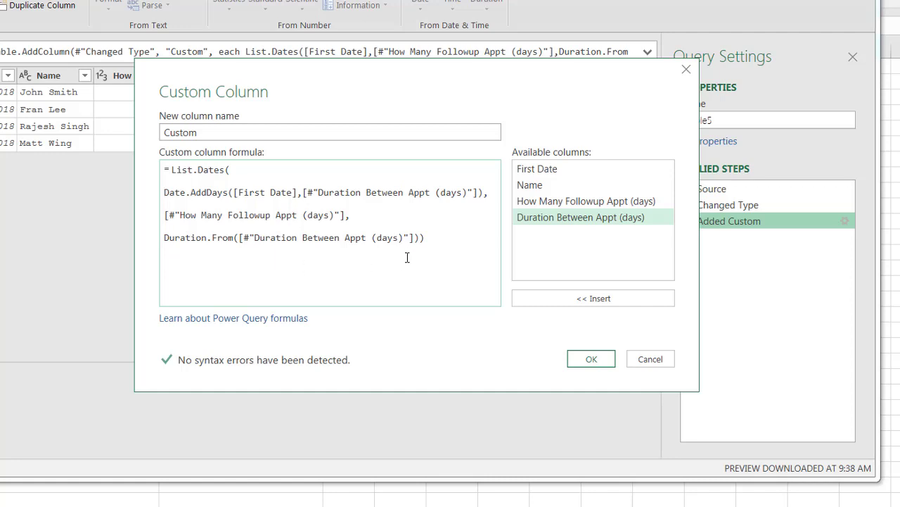
Apply the revised formula and check rows 1 and 2 now start at 1/20/2018 and 1/21/2018
left_click(587, 358)
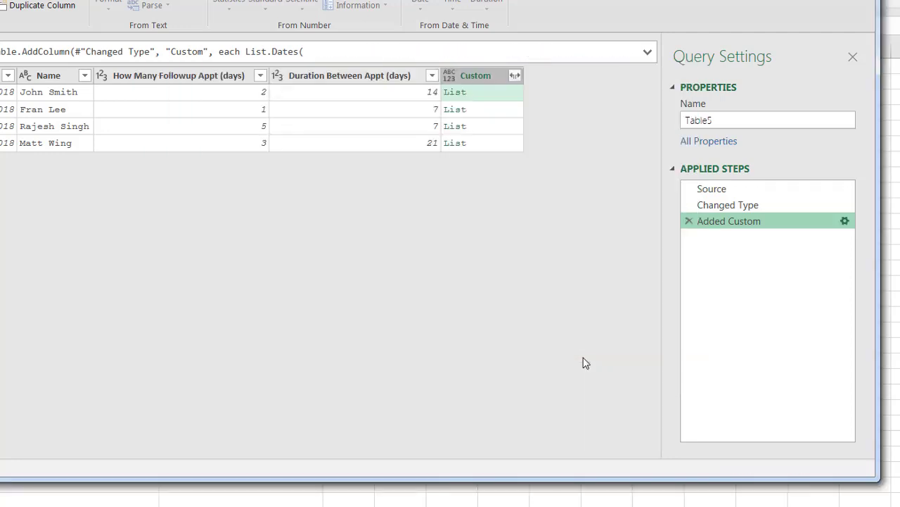
left_click(508, 100)
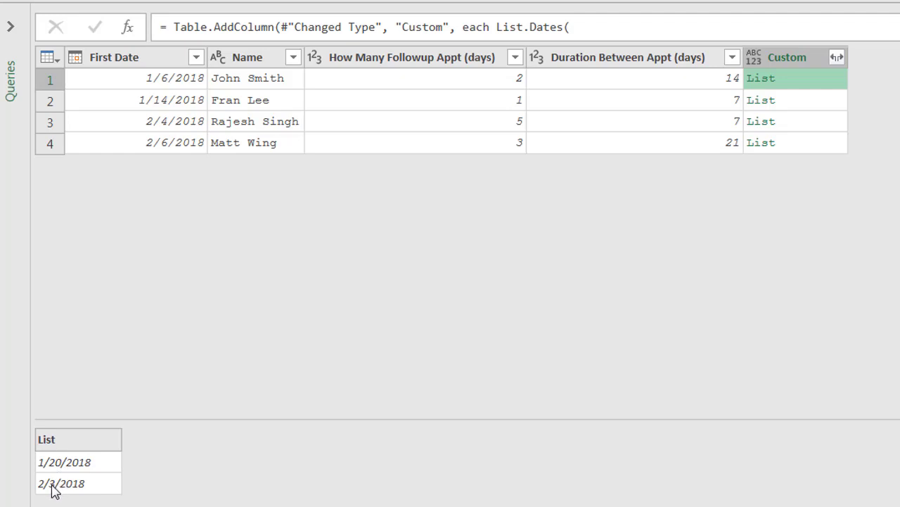
left_click(805, 106)
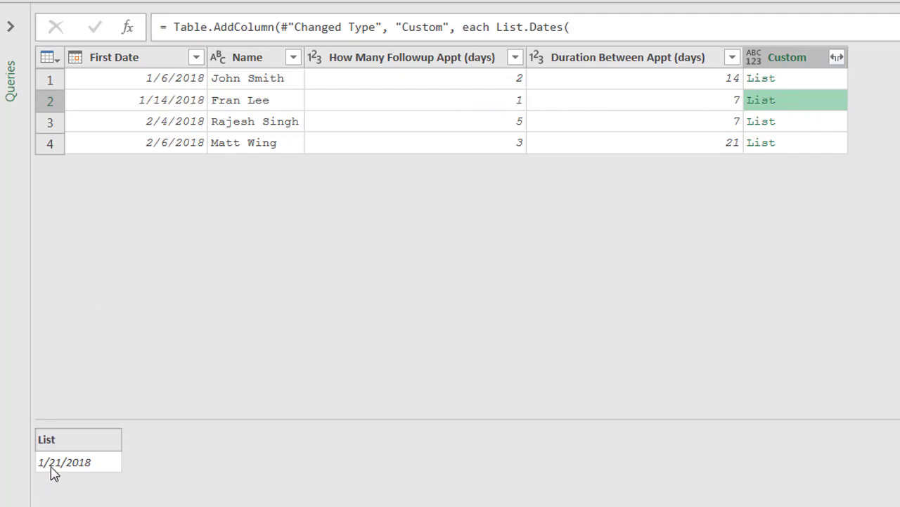
left_click(836, 60)
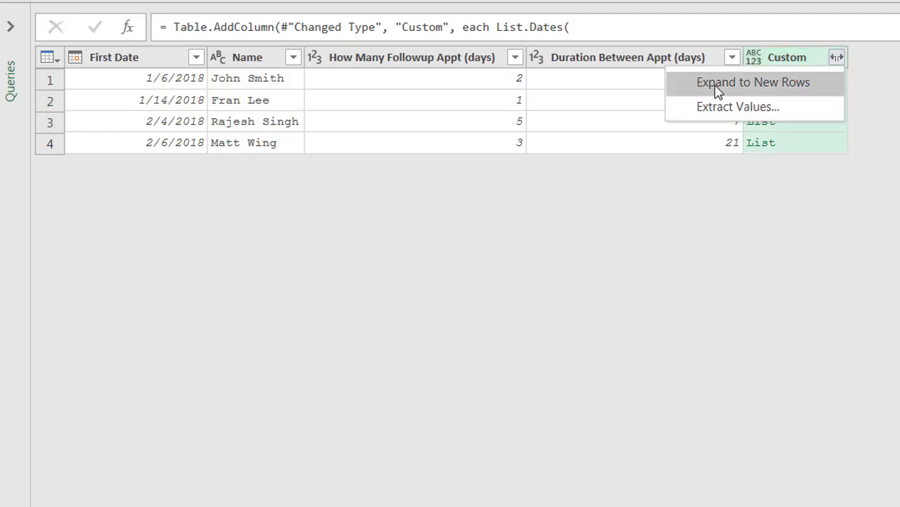
Expand the date lists into rows and remove the followup count and duration columns
left_click(755, 86)
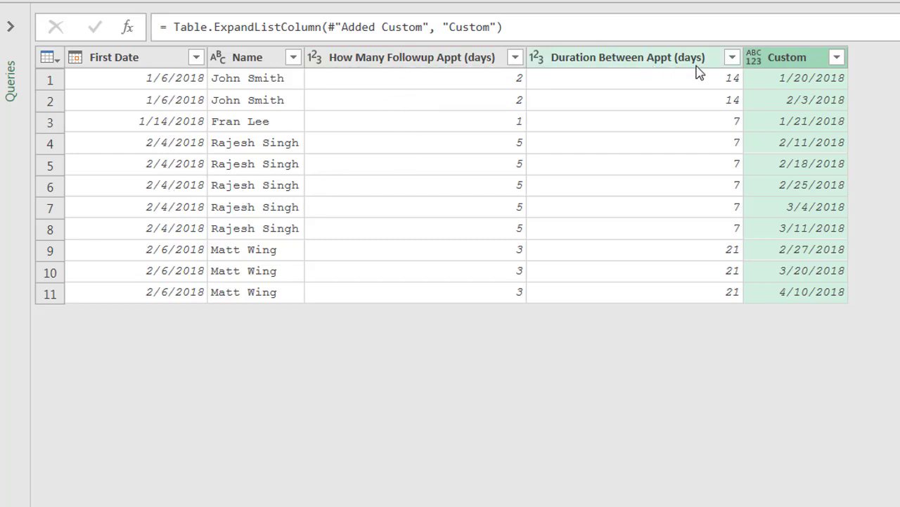
left_click(411, 57)
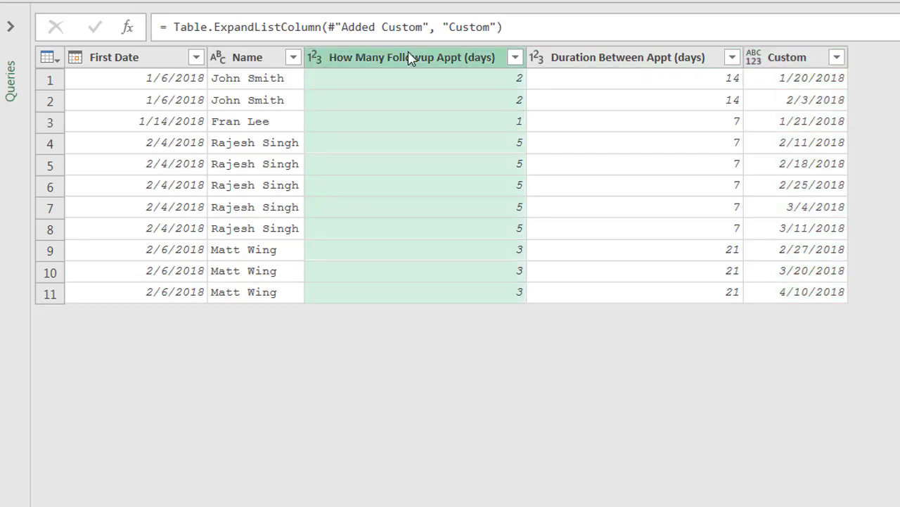
left_click(591, 62, "shift")
right_click(591, 62)
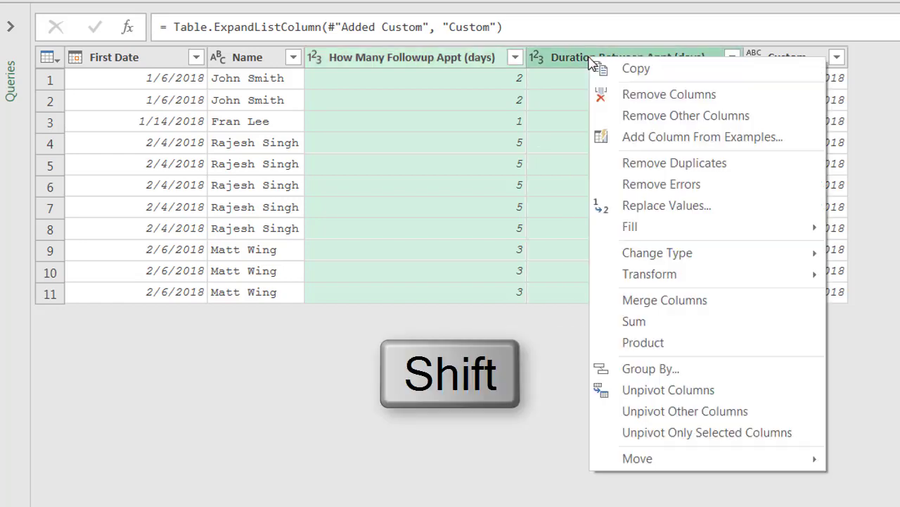
left_click(630, 99)
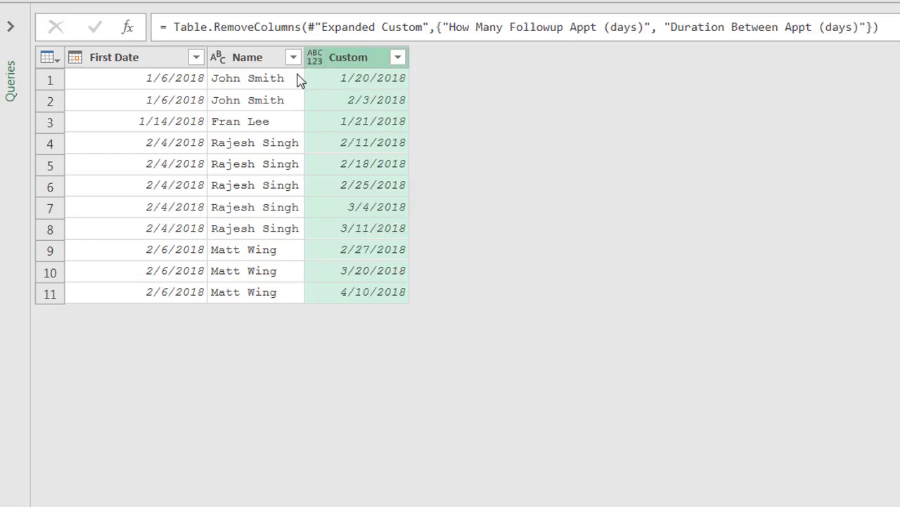
Remove the First Date column, leaving only Name and Custom
left_click(154, 62)
right_click(155, 62)
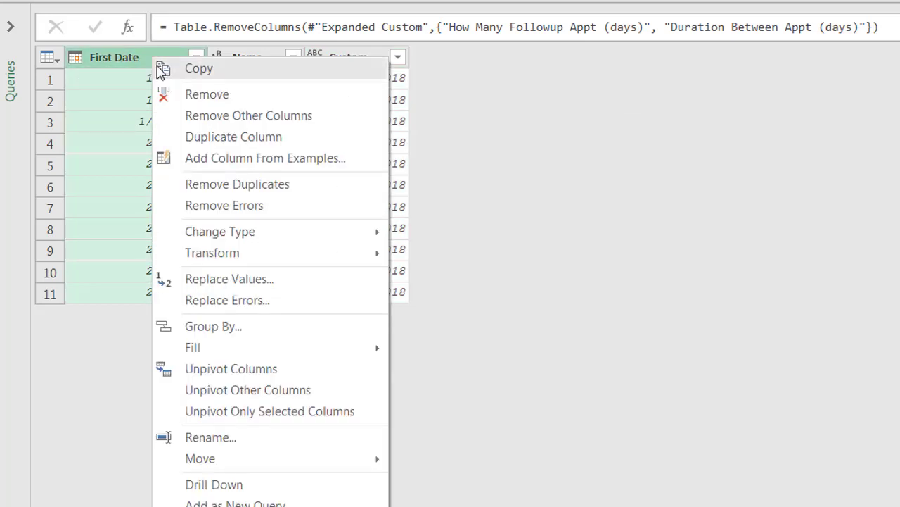
left_click(183, 93)
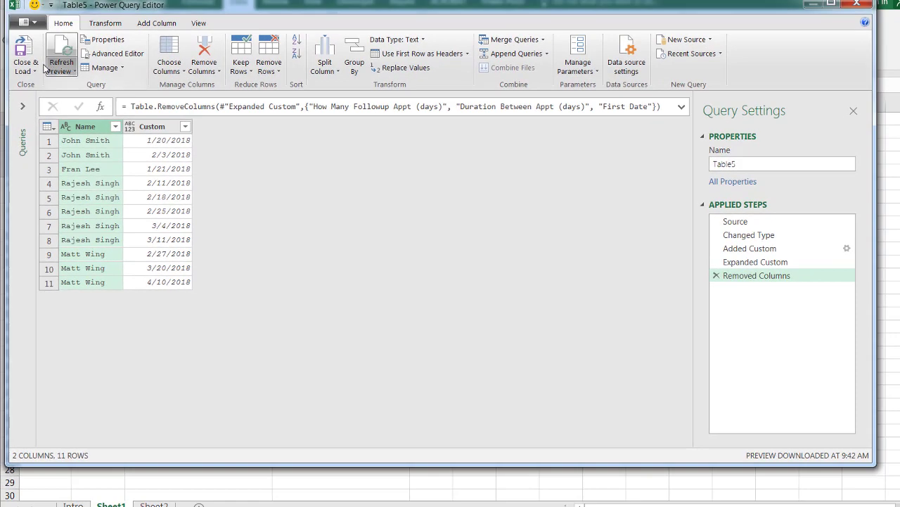
Load the query output as a table on the existing worksheet starting at cell J1
left_click(33, 69)
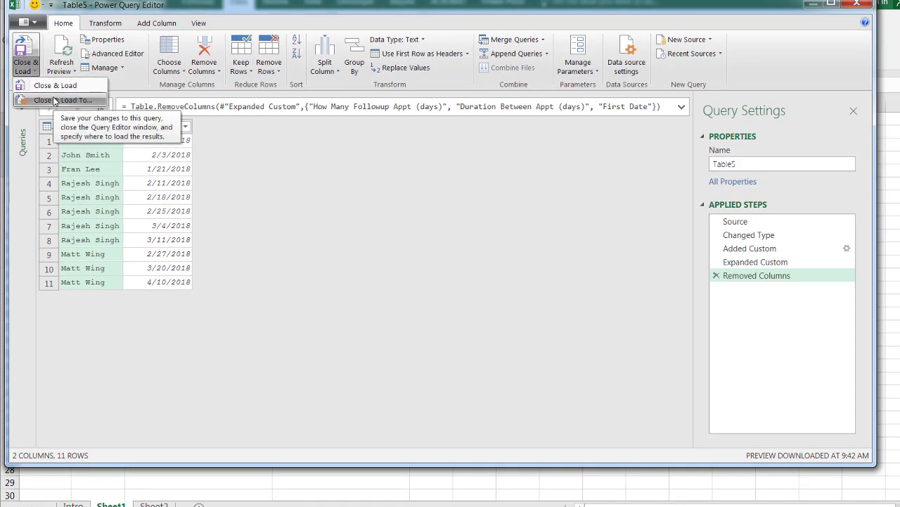
left_click(55, 85)
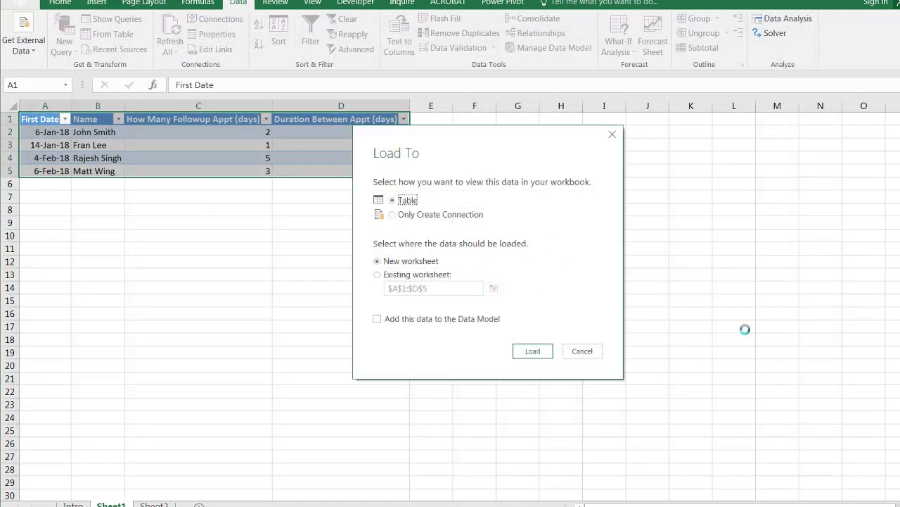
left_click(378, 275)
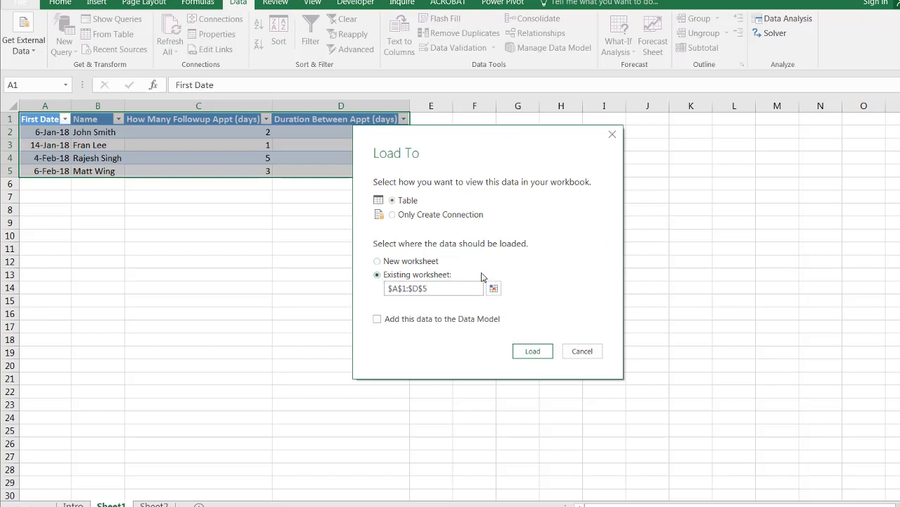
key("BackSpace")
key("BackSpace")
key("BackSpace")
key("BackSpace")
key("BackSpace")
key("BackSpace")
key("BackSpace")
key("BackSpace")
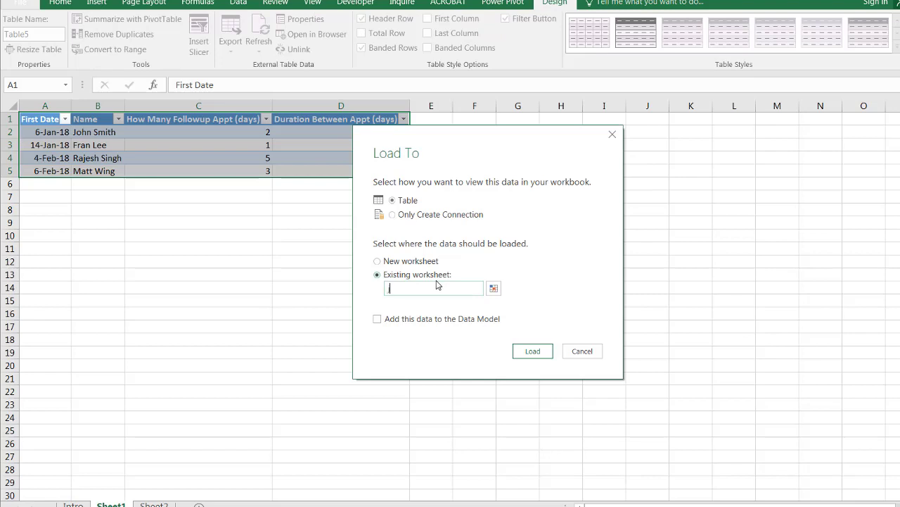
left_click(533, 351)
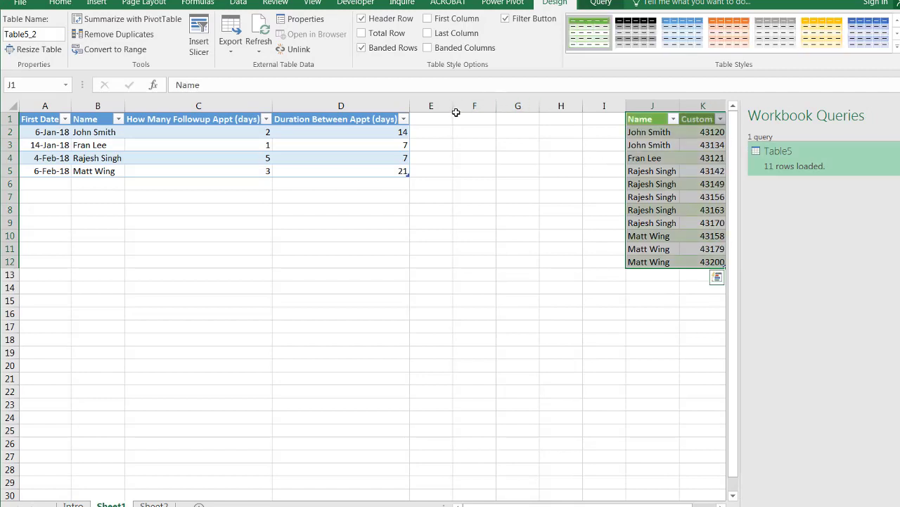
Delete columns F through H to pull the loaded table closer
left_click_drag(468, 105, 556, 98)
right_click(555, 104)
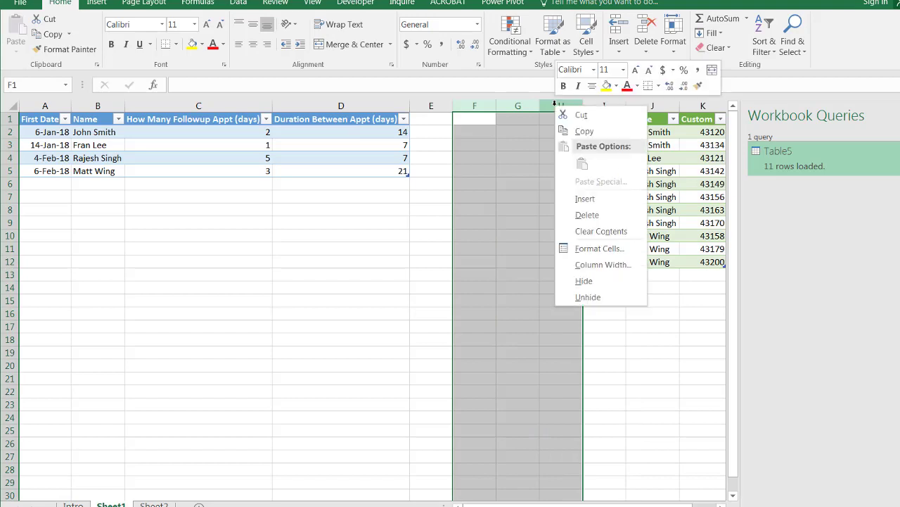
left_click(601, 214)
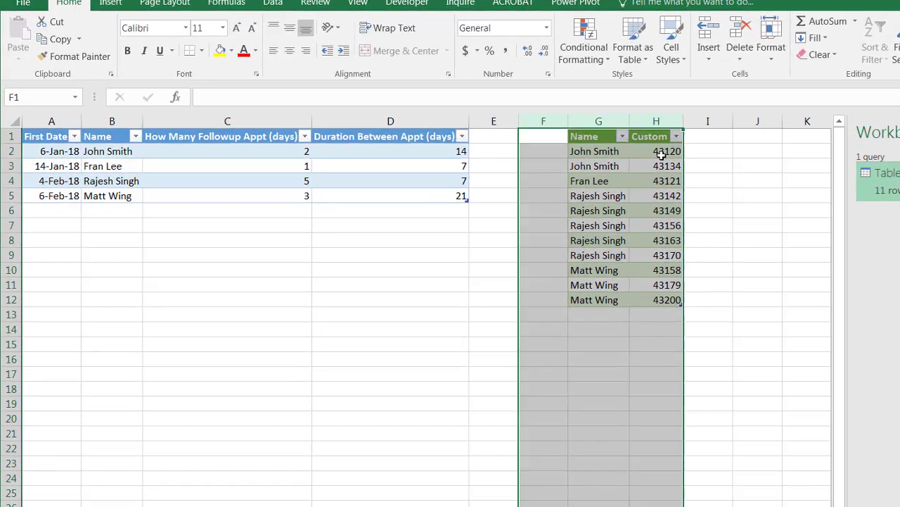
Check the serial-number values in cells H2, H3 and H6
left_click(578, 134)
left_click(577, 146)
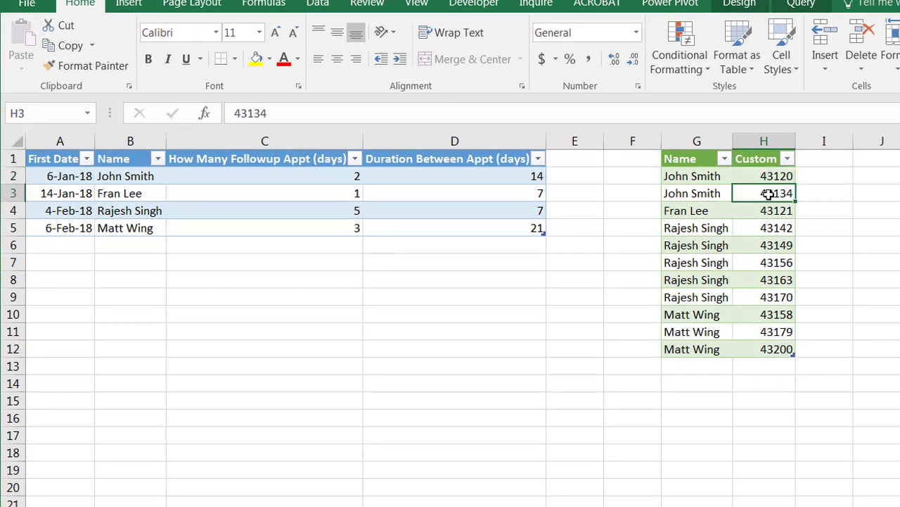
left_click(772, 239)
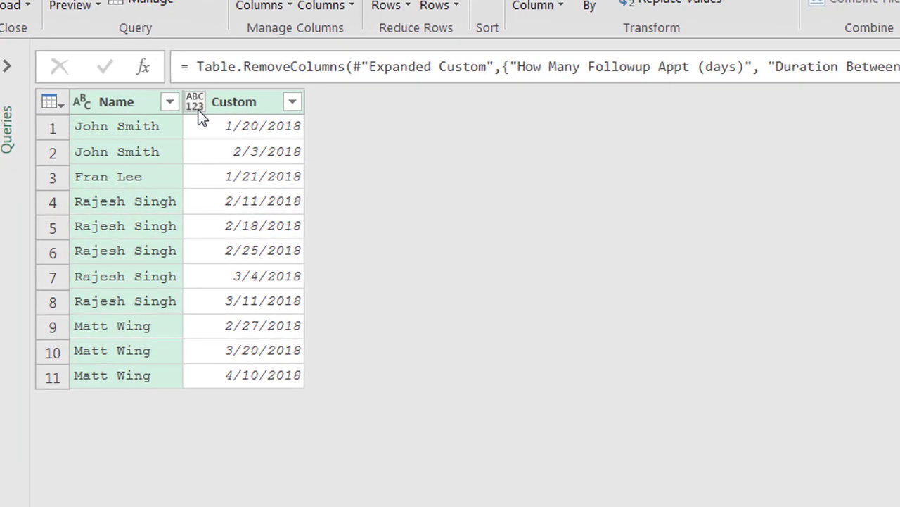
Set the Custom column to Date type, rename it 'Follow-up Dates', and load back to the sheet
left_click(129, 159)
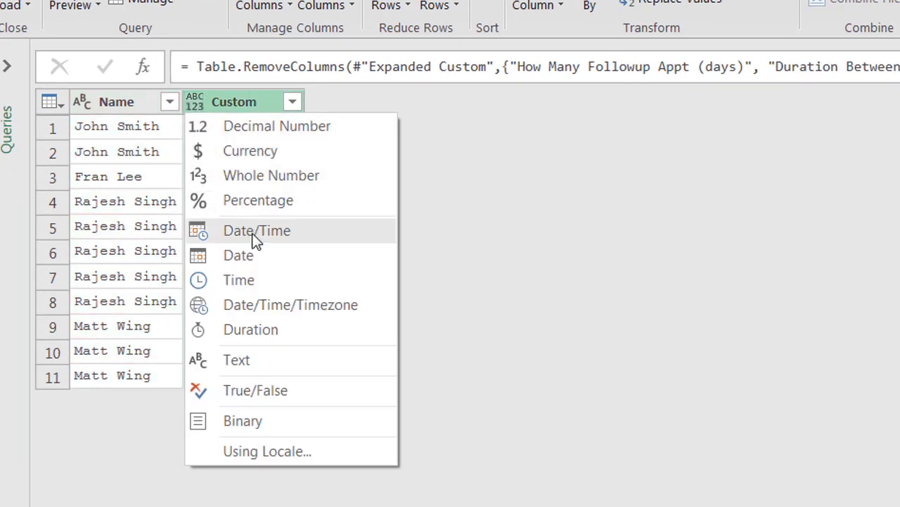
left_click(259, 259)
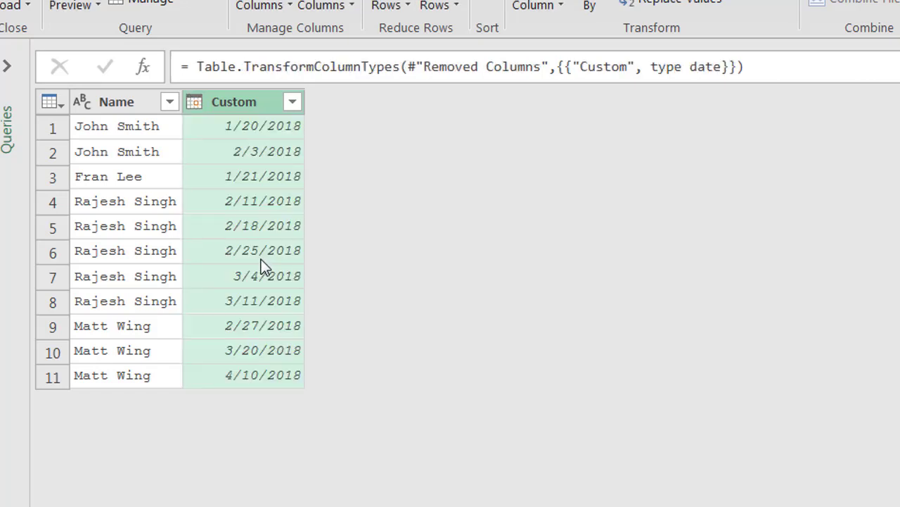
double_click(251, 103)
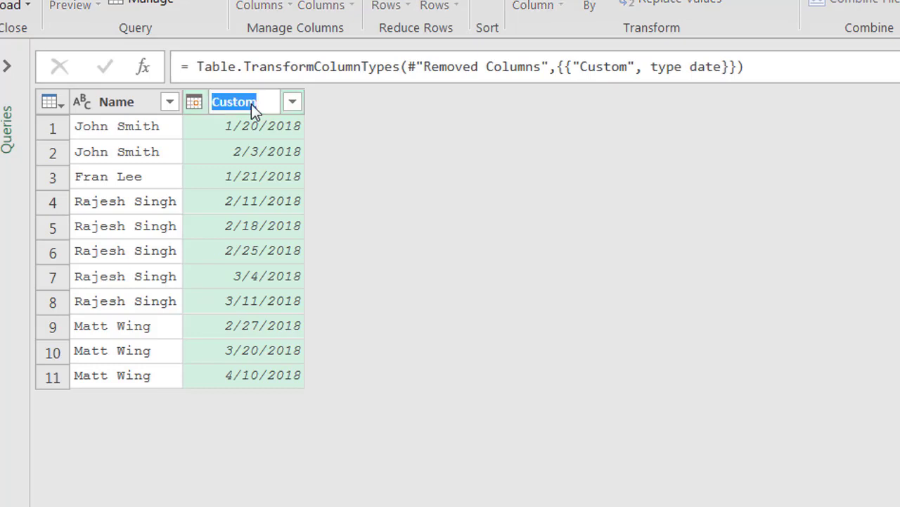
type("Follow-up Dates")
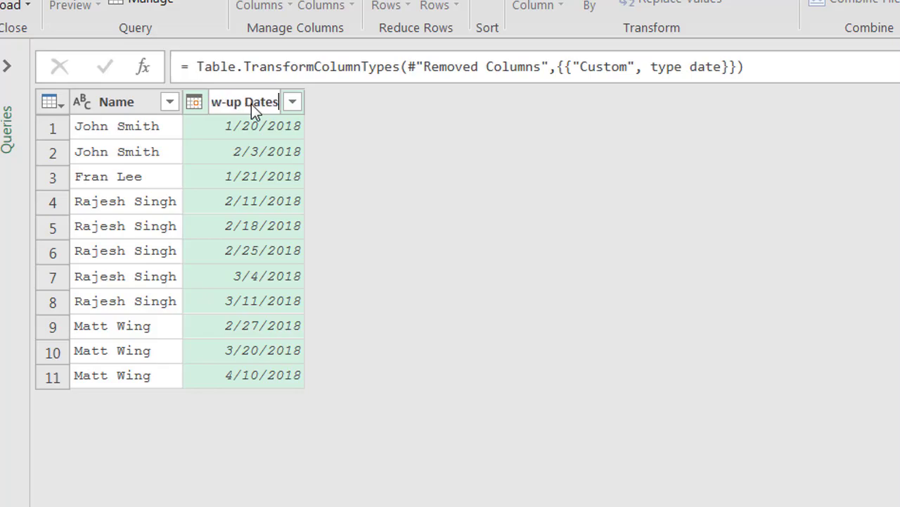
key("Return")
left_click(31, 97)
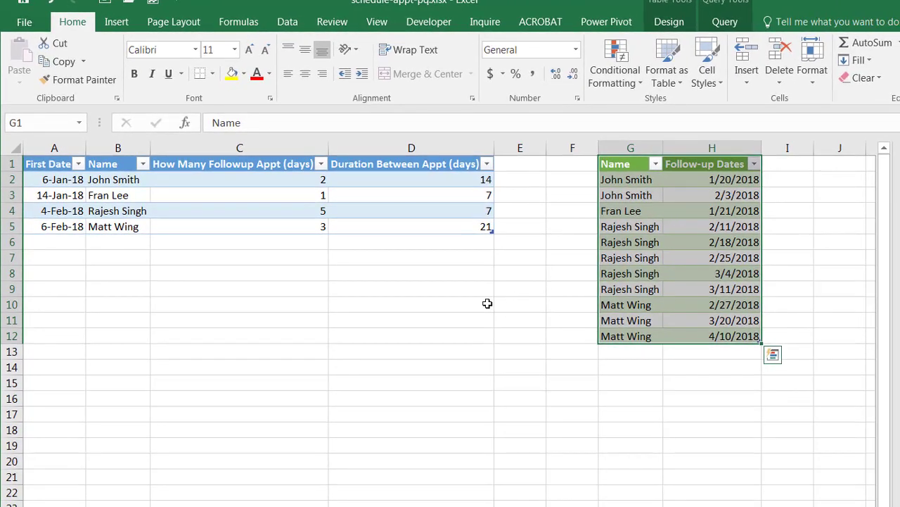
Add a source-table row dated 3/3/2018 with the new person's name, 3 follow-ups and 7-day duration
left_click(487, 303)
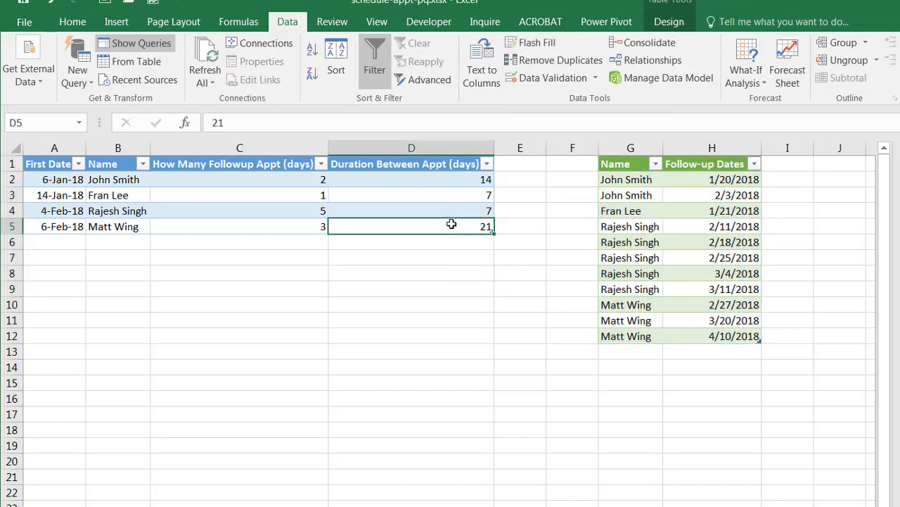
key("Tab")
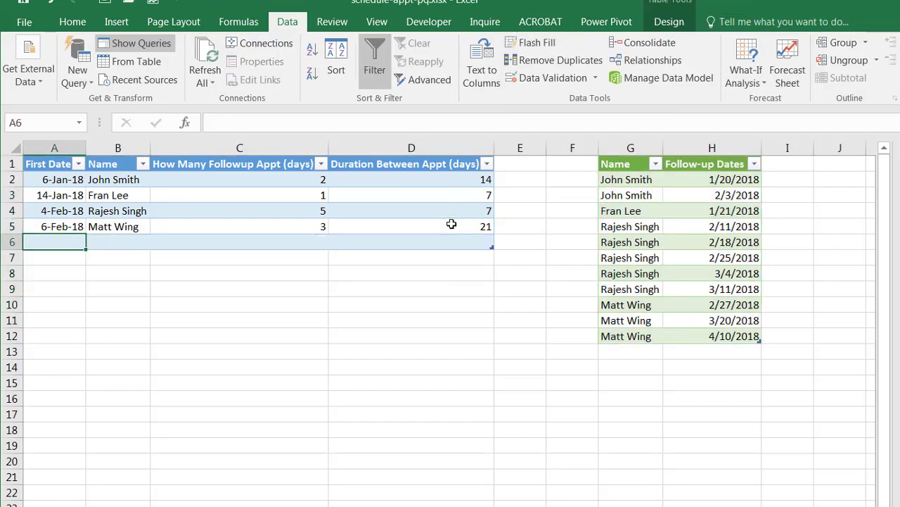
type("3/3/2018")
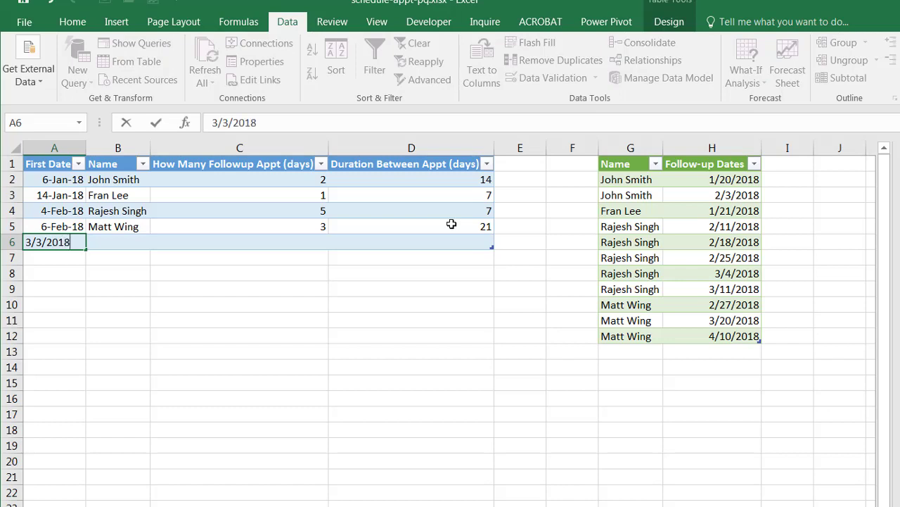
key("Tab")
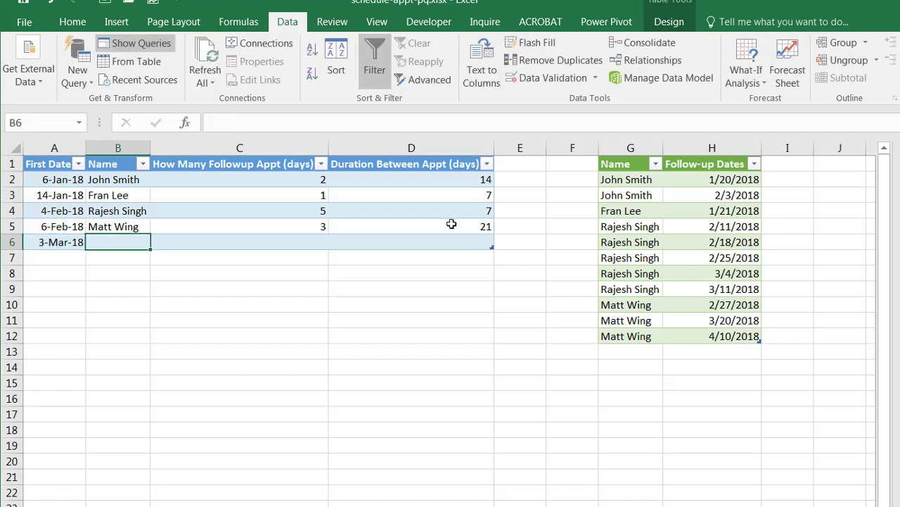
type("Jane Joe")
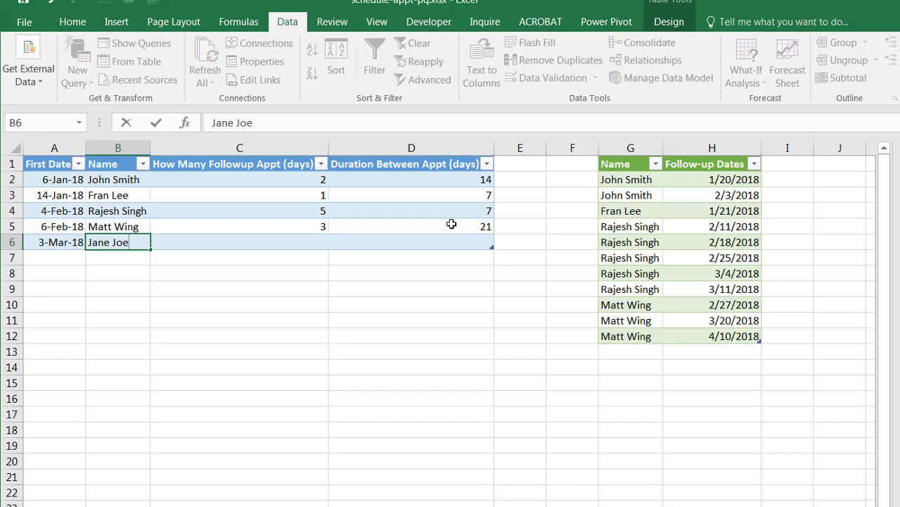
key("Tab")
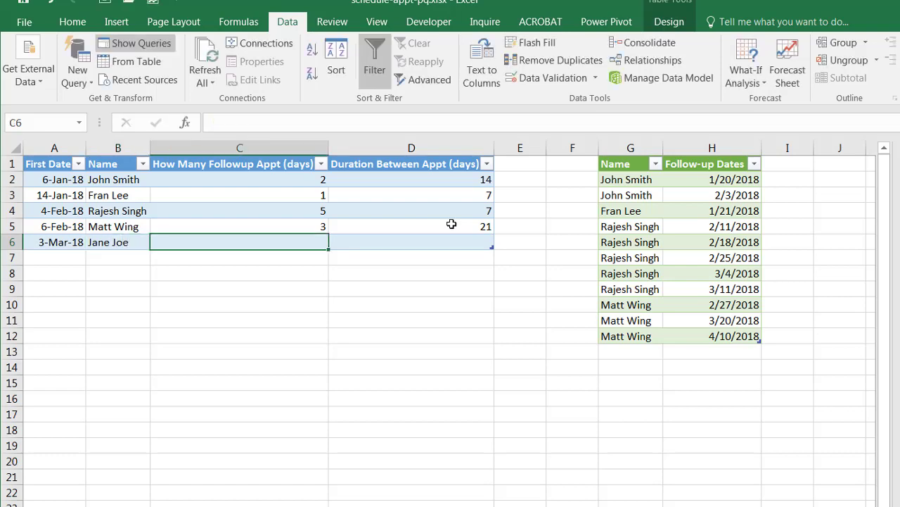
type("3")
key("ctrl+Return")
key("Tab")
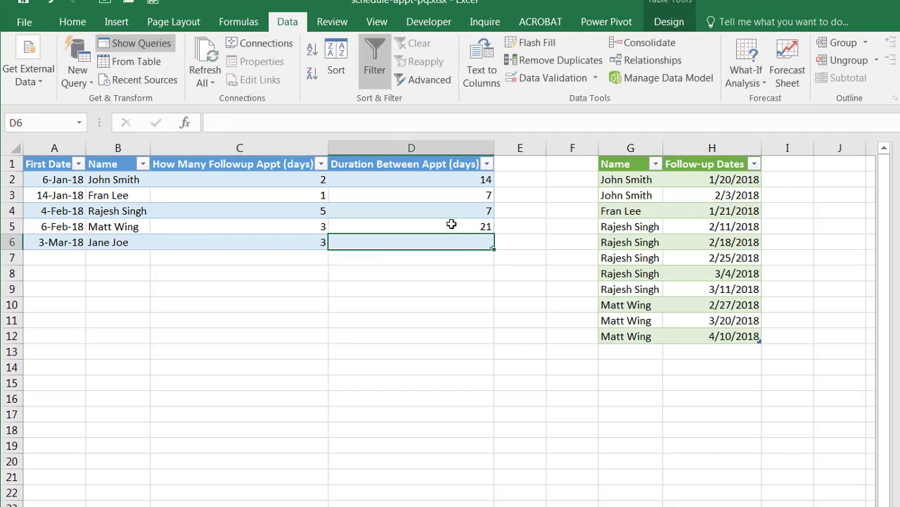
type("7")
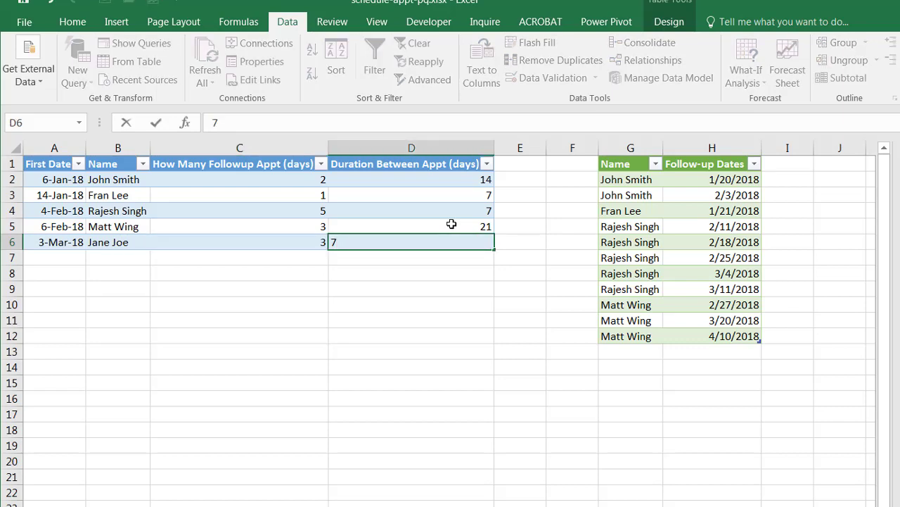
key("Tab")
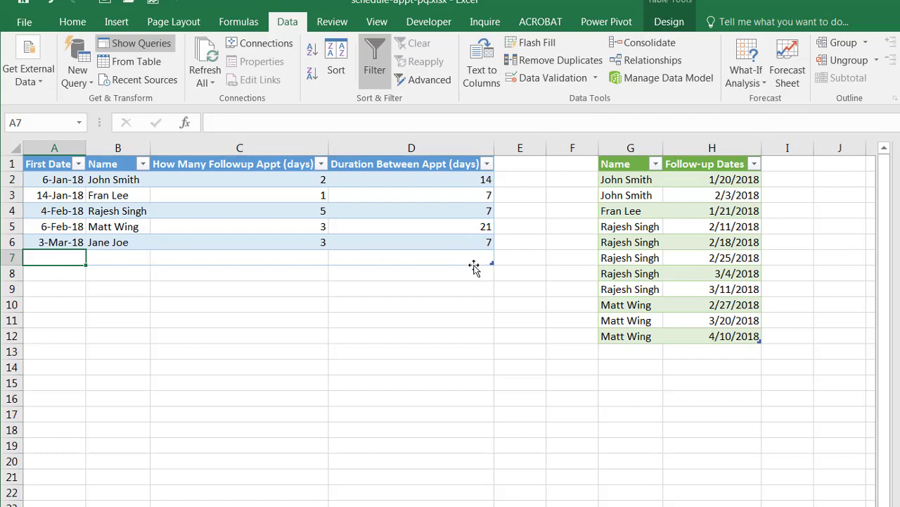
Shrink the source table to end at row 6, refresh the query, and check the new rows G13:H13
left_click_drag(493, 262, 492, 250)
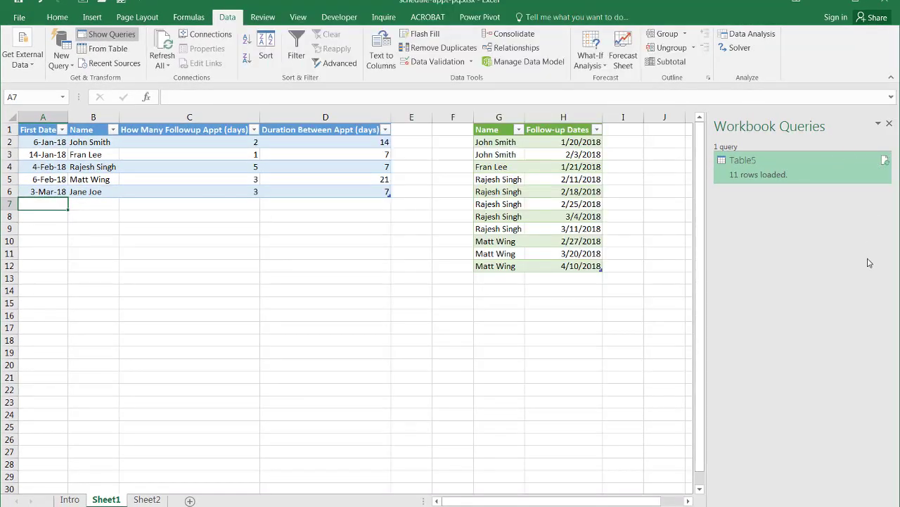
right_click(540, 192)
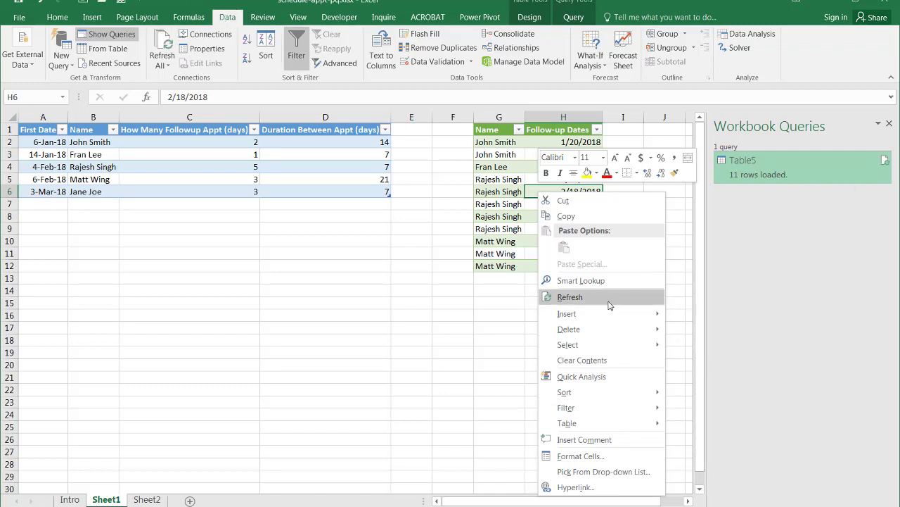
left_click(571, 296)
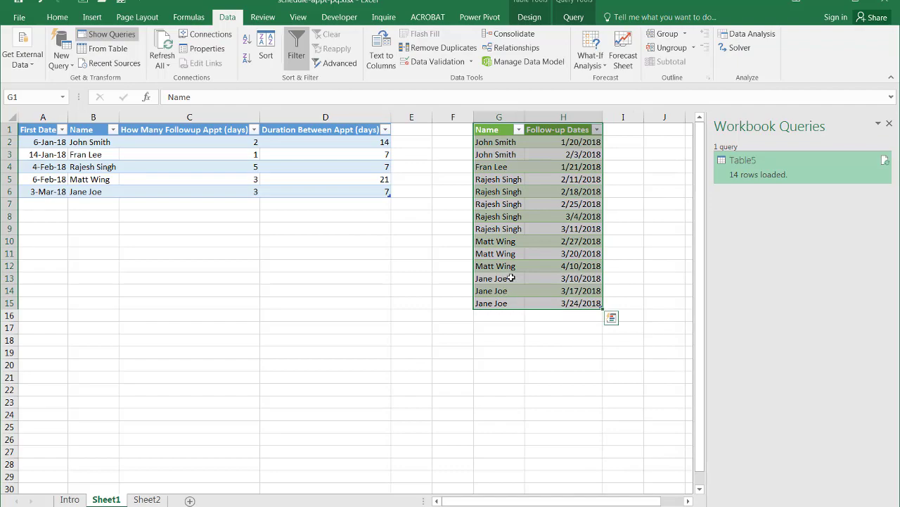
left_click(513, 279)
left_click(561, 278)
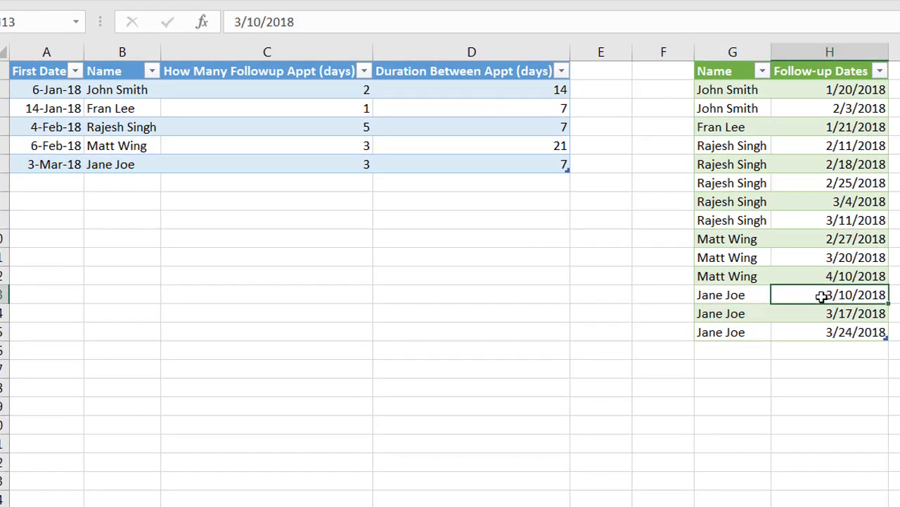